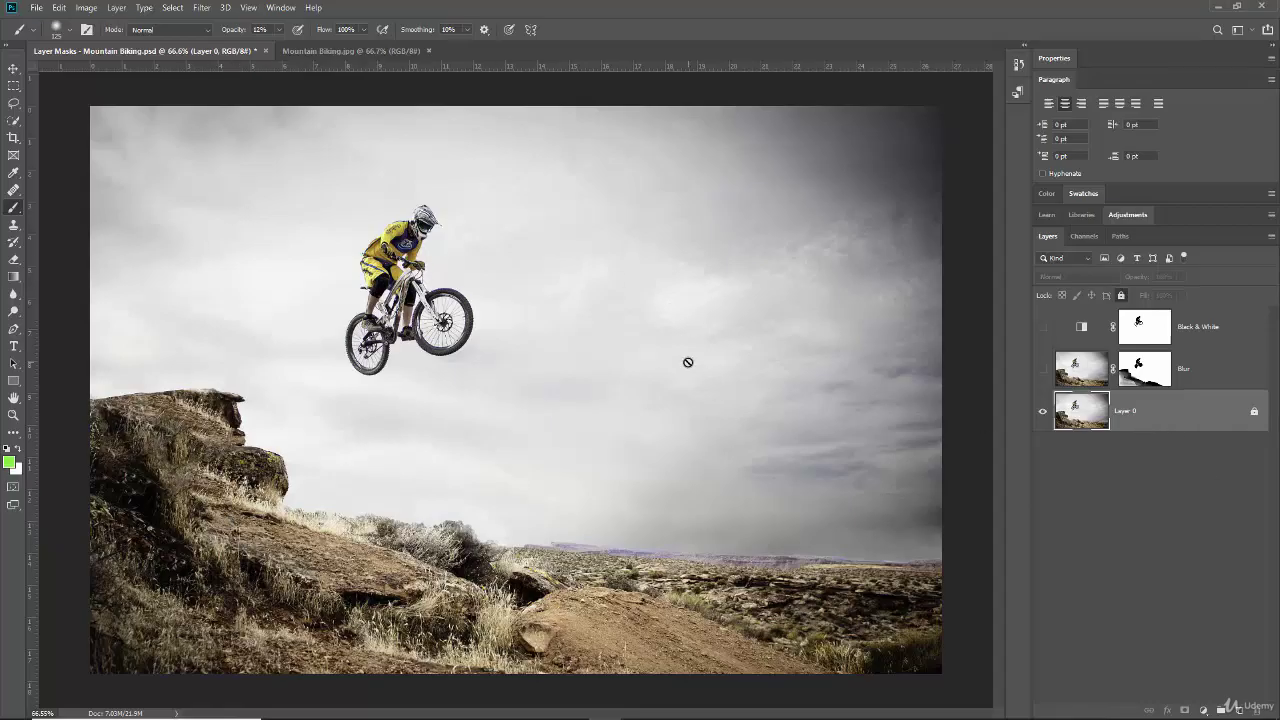
Toggle the Blur layer's visibility repeatedly to compare the background with and without blur, leaving the layer shown
{"action": "left_click", "coordinate": [1043, 370]}
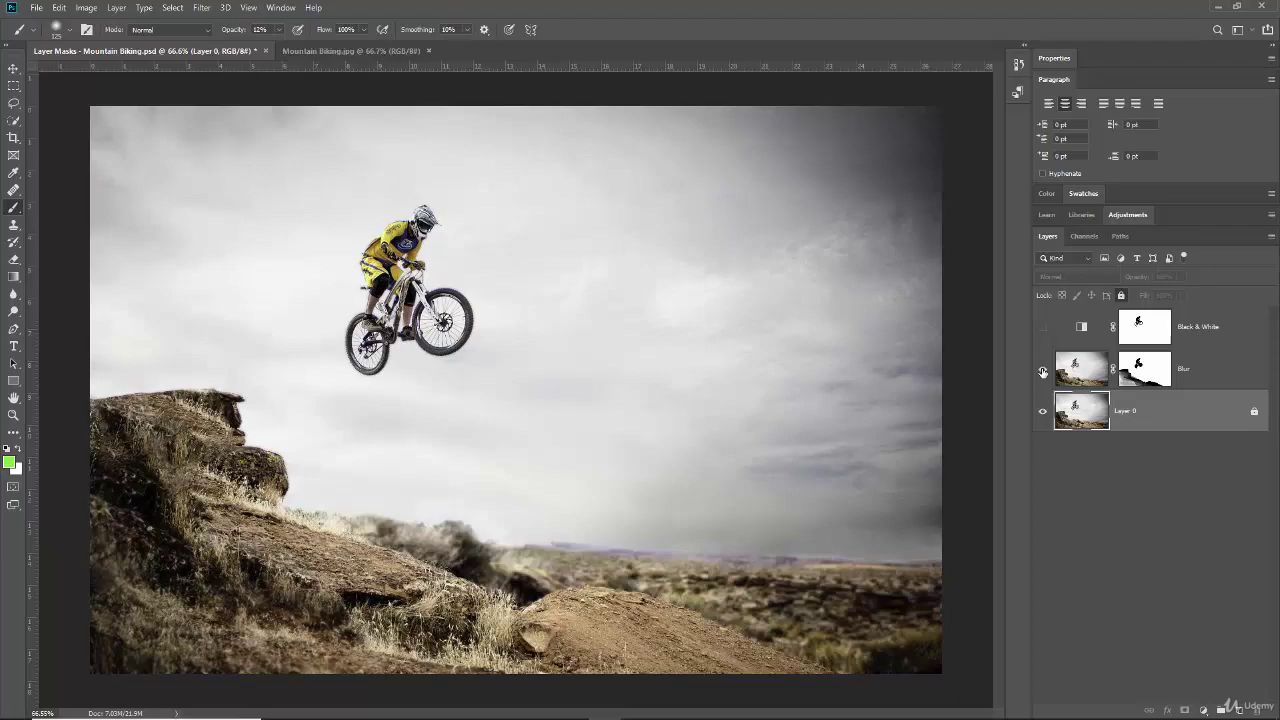
{"action": "left_click", "coordinate": [1043, 370]}
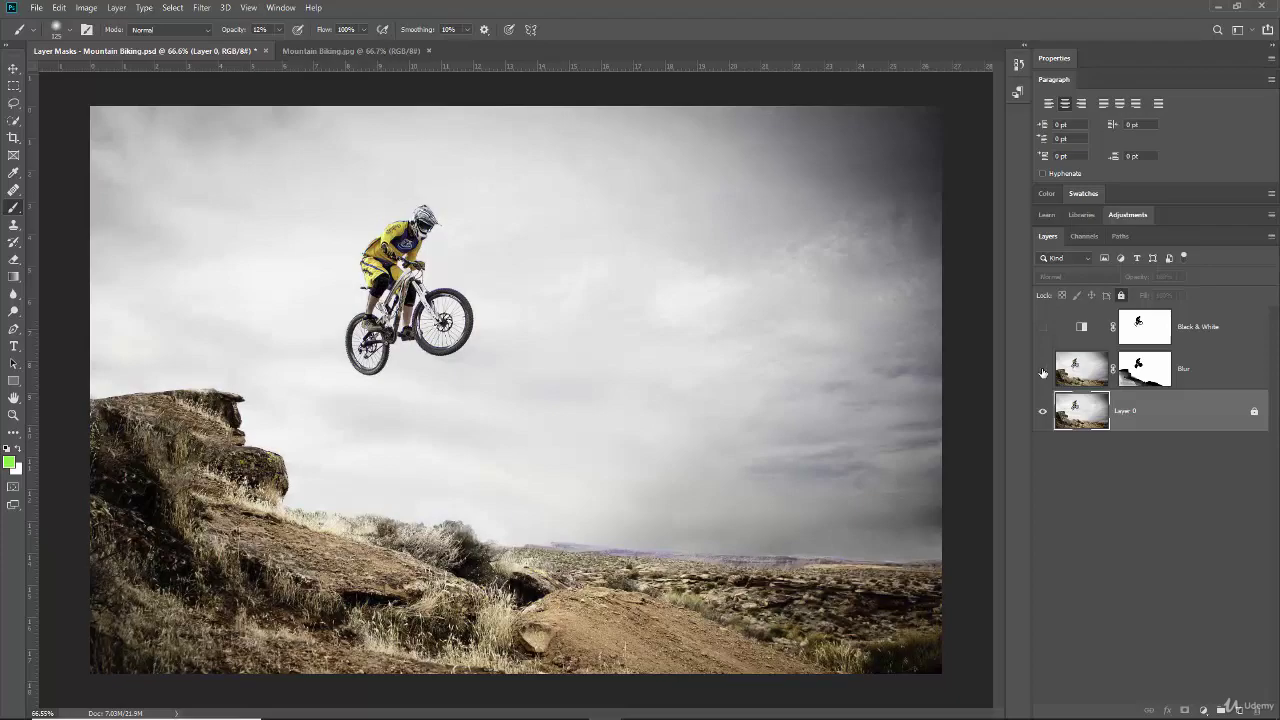
{"action": "left_click", "coordinate": [1043, 370]}
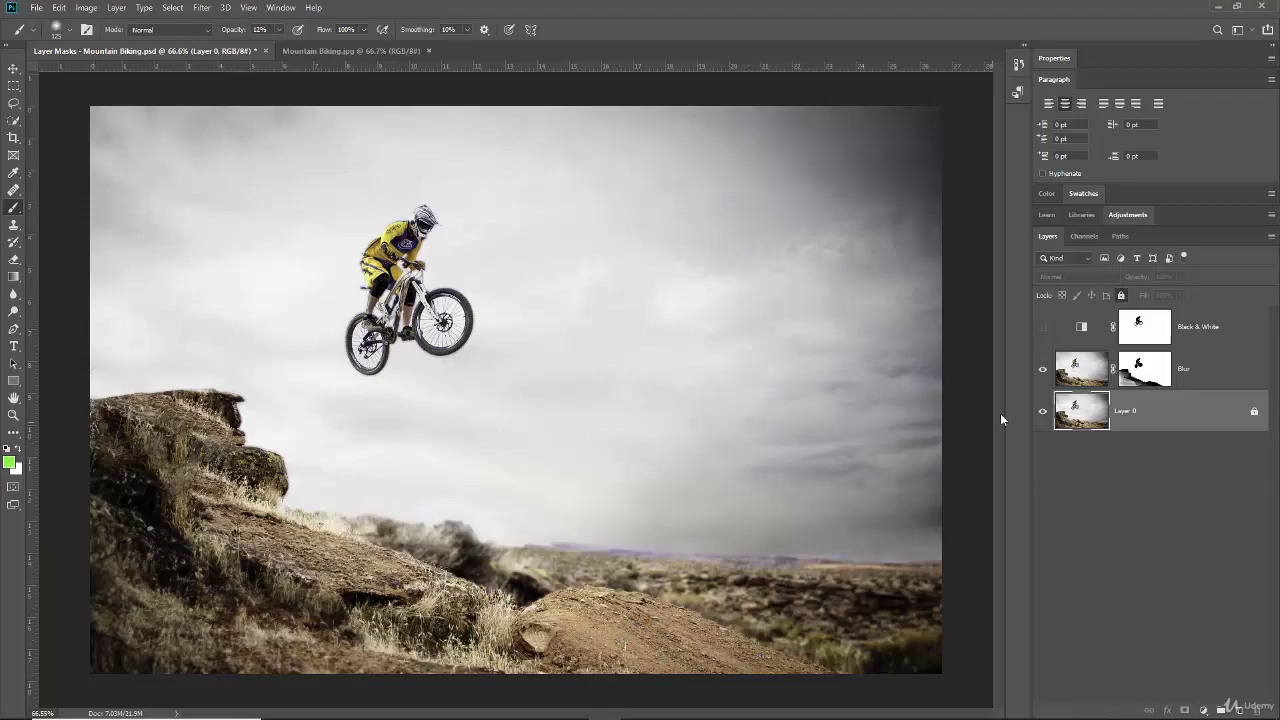
{"action": "left_click", "coordinate": [1043, 370]}
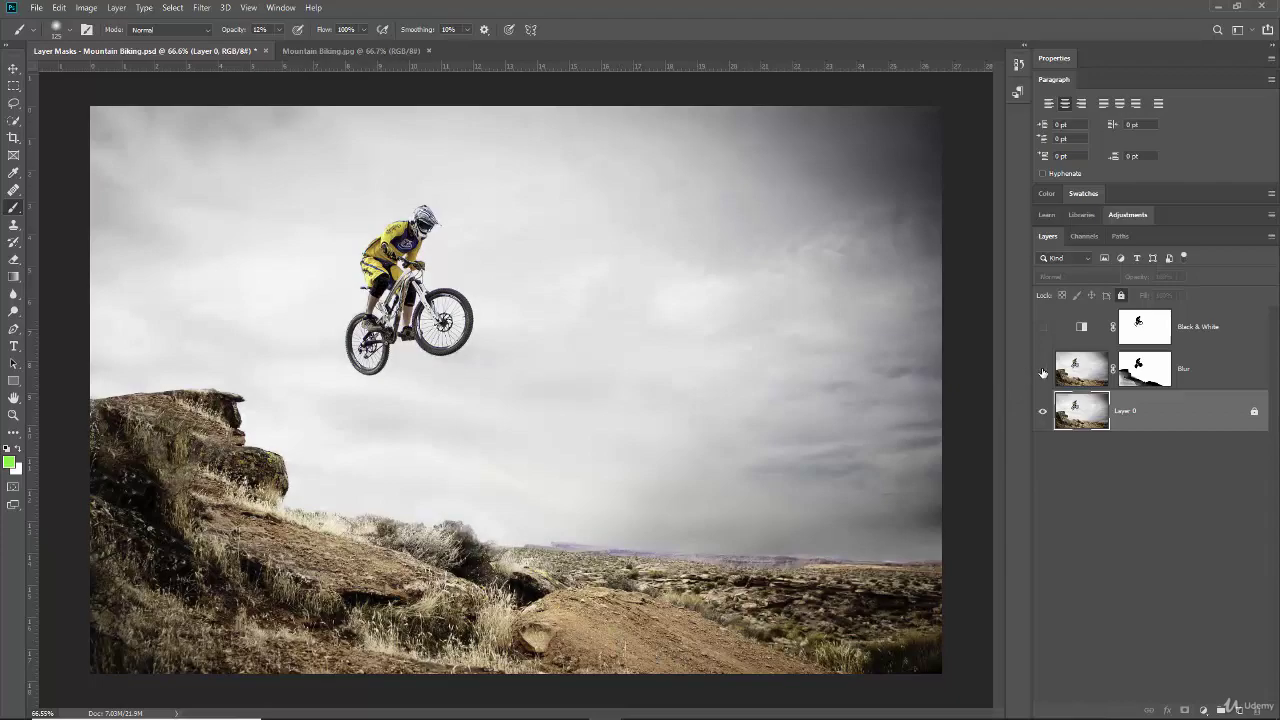
{"action": "left_click", "coordinate": [1043, 370]}
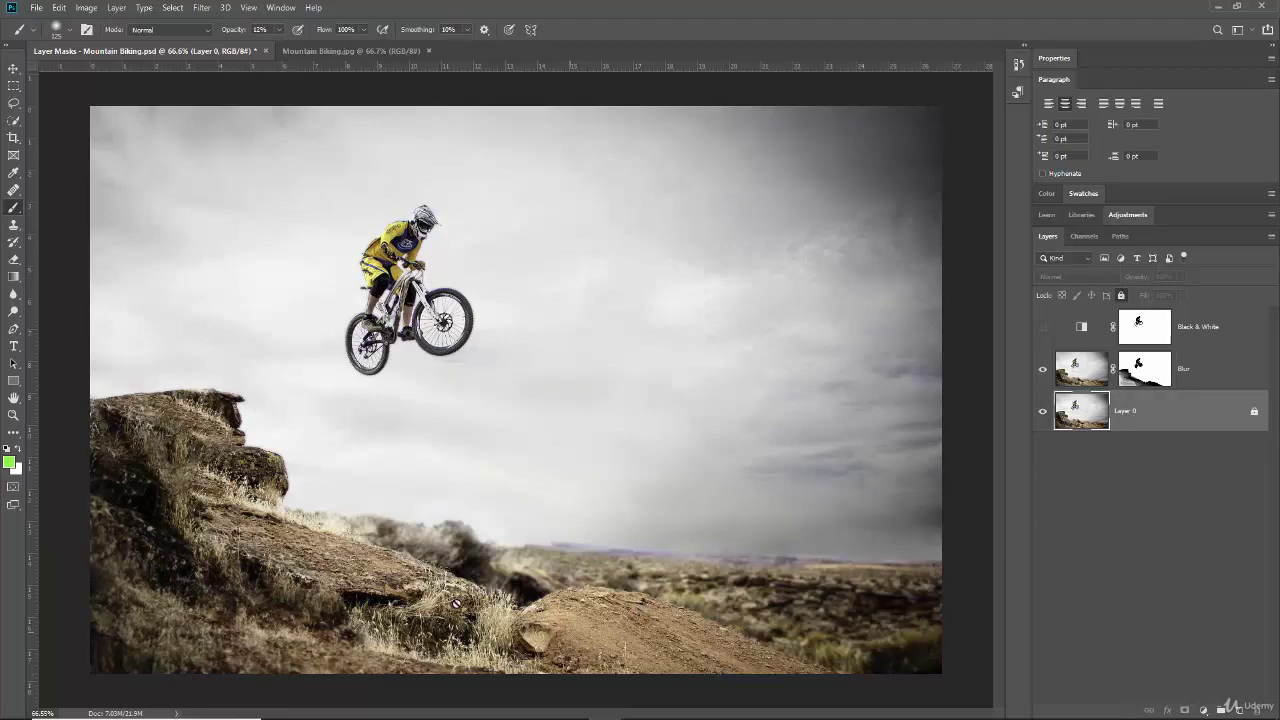
Show the Black & White adjustment layer and toggle it to compare the background in colour and in monochrome
{"action": "left_click", "coordinate": [1042, 331]}
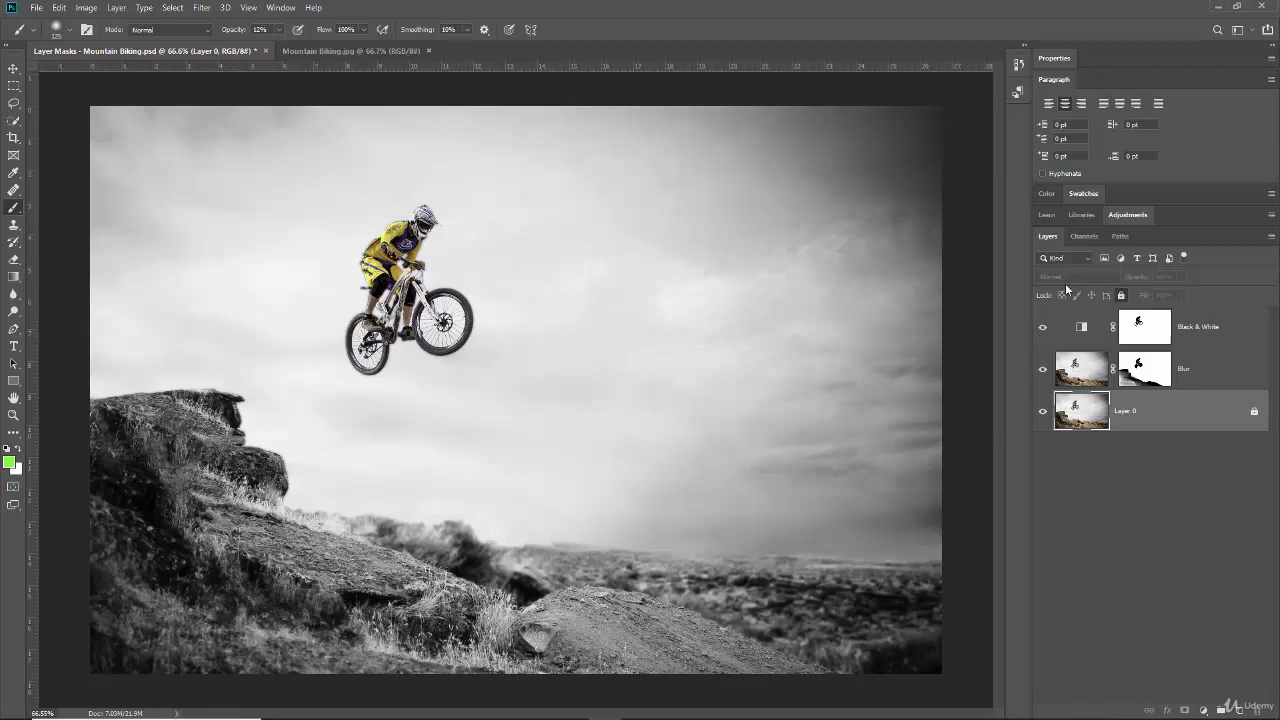
{"action": "left_click", "coordinate": [1042, 327]}
{"action": "left_click", "coordinate": [1042, 327]}
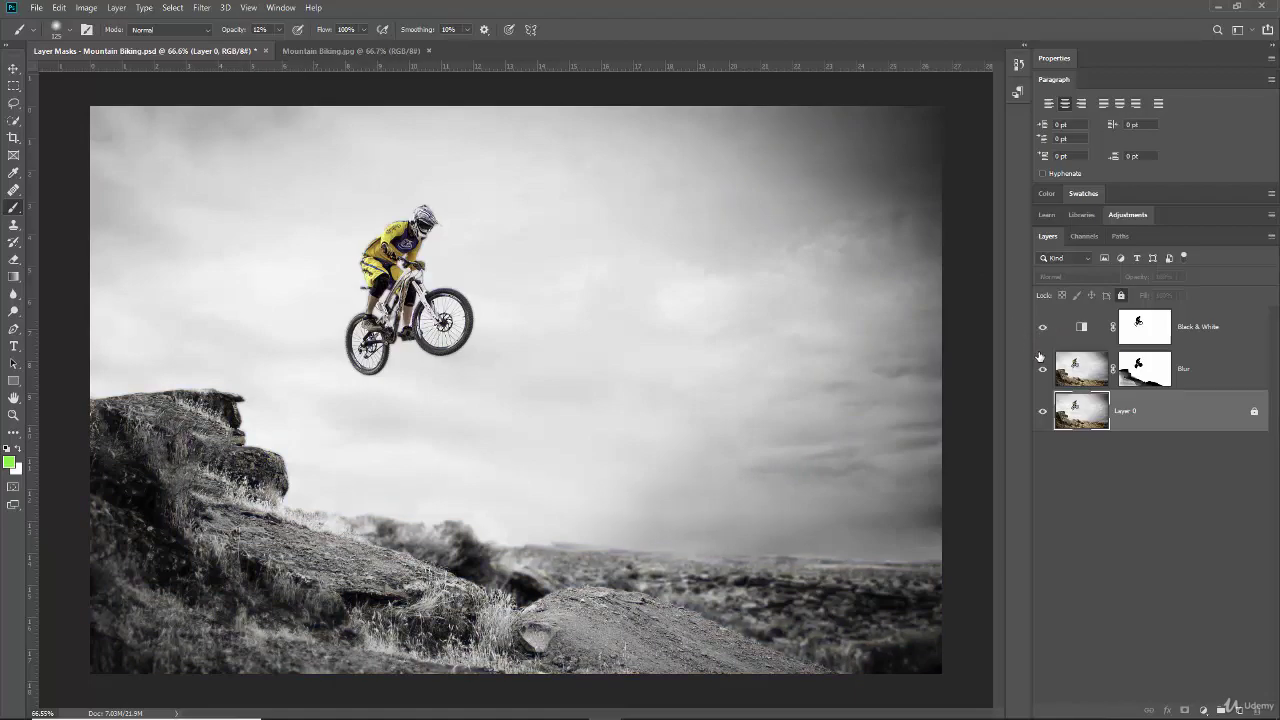
Switch to the Mountain Biking.jpg document and focus on the rider
{"action": "left_click", "coordinate": [350, 54]}
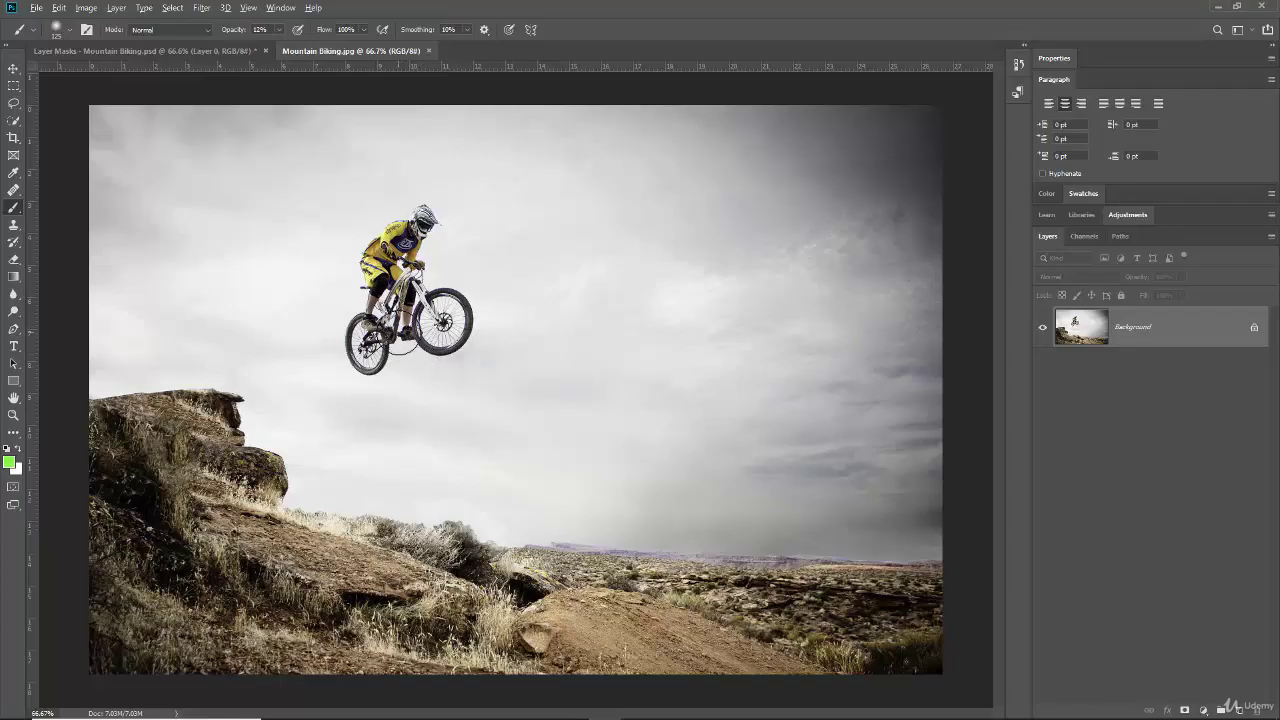
{"action": "scroll", "coordinate": [404, 338], "scroll_direction": "up", "scroll_amount": 5}
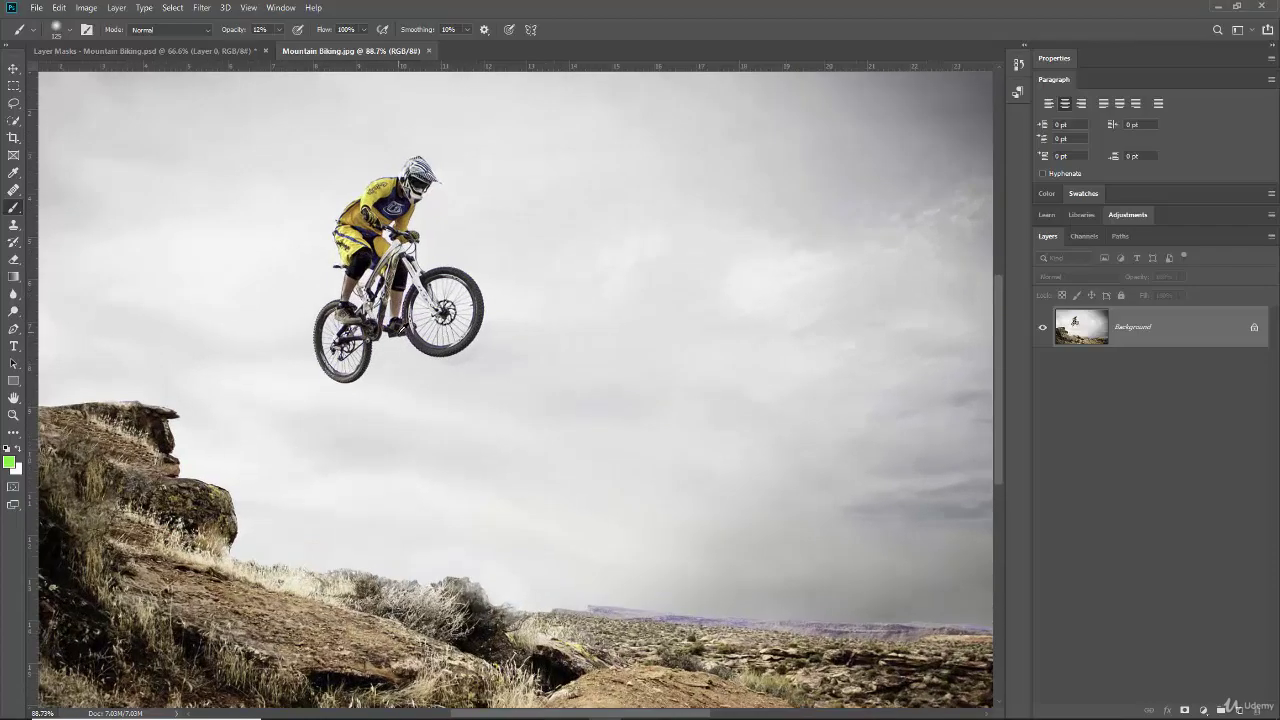
{"action": "scroll", "coordinate": [370, 258], "scroll_direction": "up", "scroll_amount": 1}
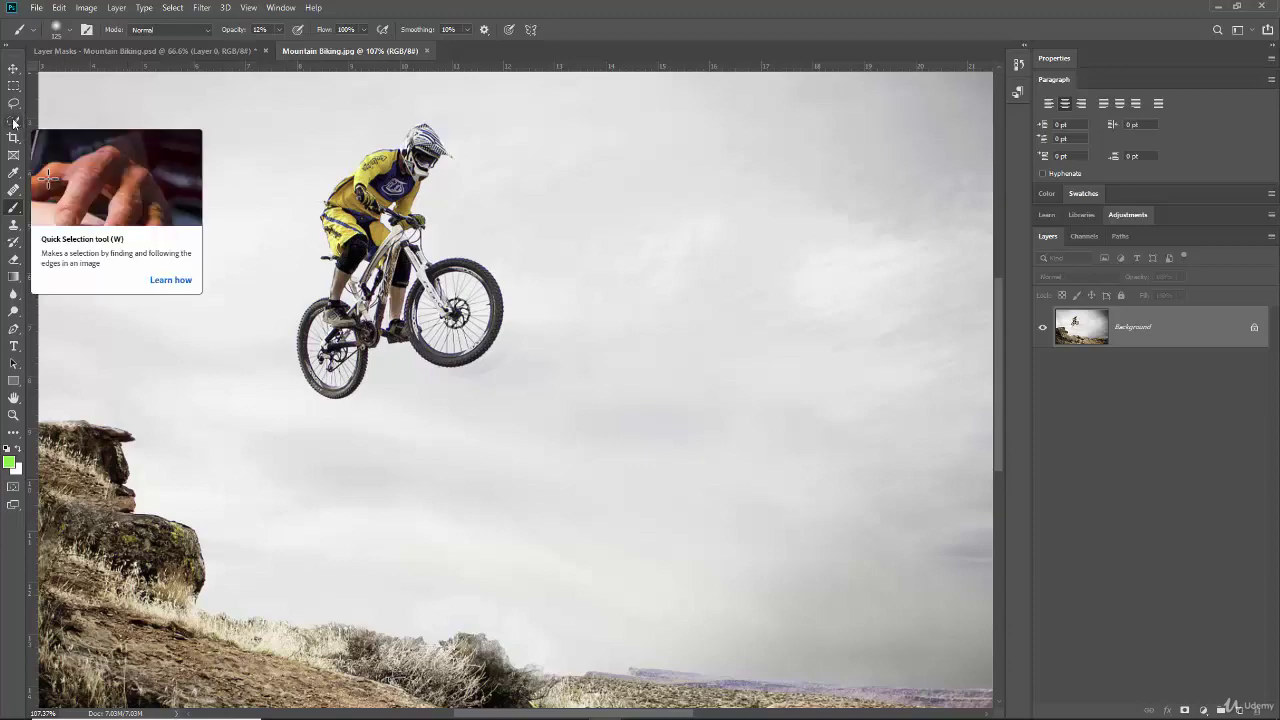
Select the rider and the mountain bike with the Quick Selection tool
{"action": "key", "text": "w"}
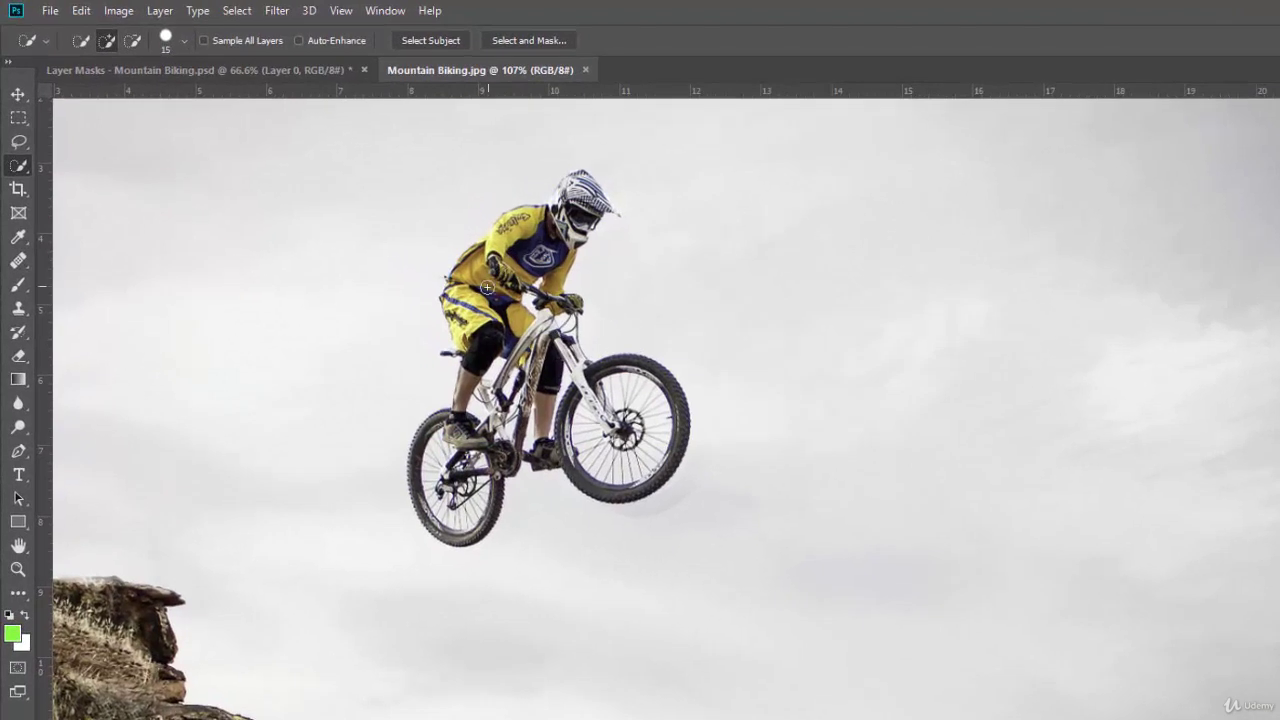
{"action": "mouse_move", "coordinate": [487, 287]}
{"action": "left_mouse_down"}
{"action": "mouse_move", "coordinate": [468, 262]}
{"action": "mouse_move", "coordinate": [592, 194]}
{"action": "mouse_move", "coordinate": [573, 186]}
{"action": "left_mouse_up"}
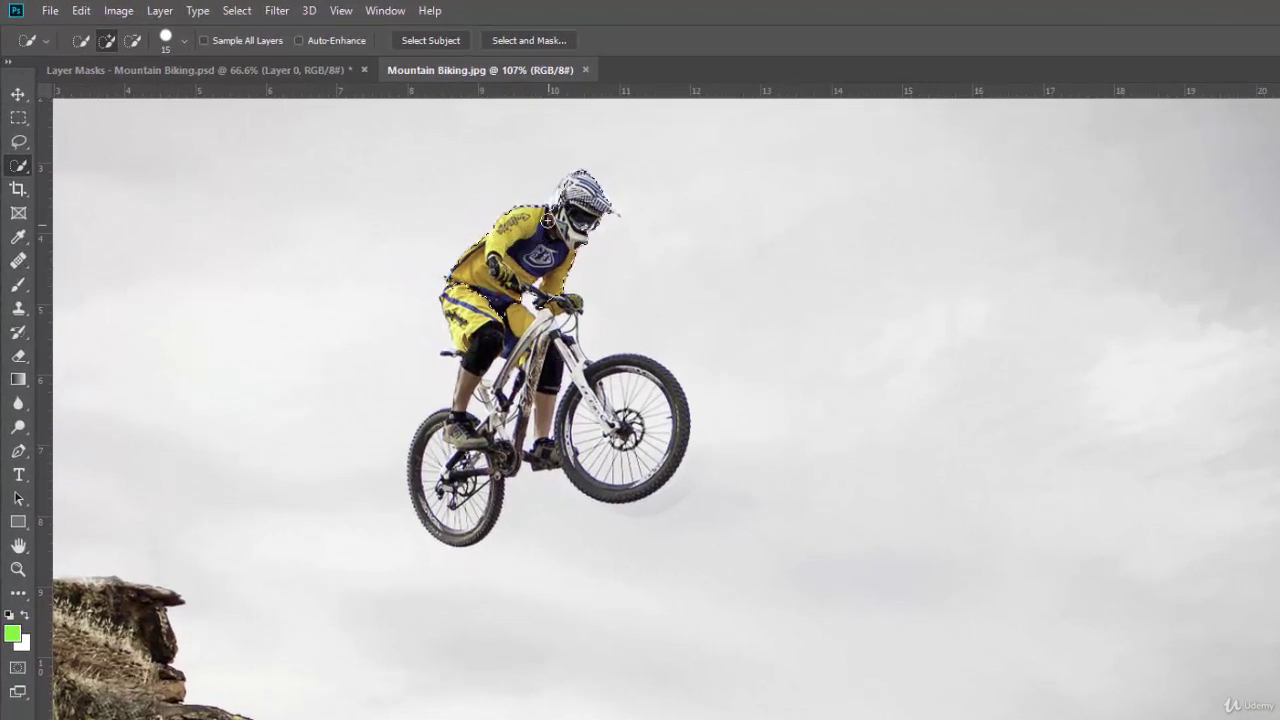
{"action": "mouse_move", "coordinate": [462, 296]}
{"action": "left_mouse_down"}
{"action": "mouse_move", "coordinate": [500, 345]}
{"action": "mouse_move", "coordinate": [466, 356]}
{"action": "mouse_move", "coordinate": [530, 335]}
{"action": "mouse_move", "coordinate": [560, 345]}
{"action": "mouse_move", "coordinate": [505, 380]}
{"action": "mouse_move", "coordinate": [585, 385]}
{"action": "mouse_move", "coordinate": [650, 368]}
{"action": "mouse_move", "coordinate": [690, 420]}
{"action": "mouse_move", "coordinate": [600, 440]}
{"action": "mouse_move", "coordinate": [450, 420]}
{"action": "mouse_move", "coordinate": [465, 503]}
{"action": "left_mouse_up"}
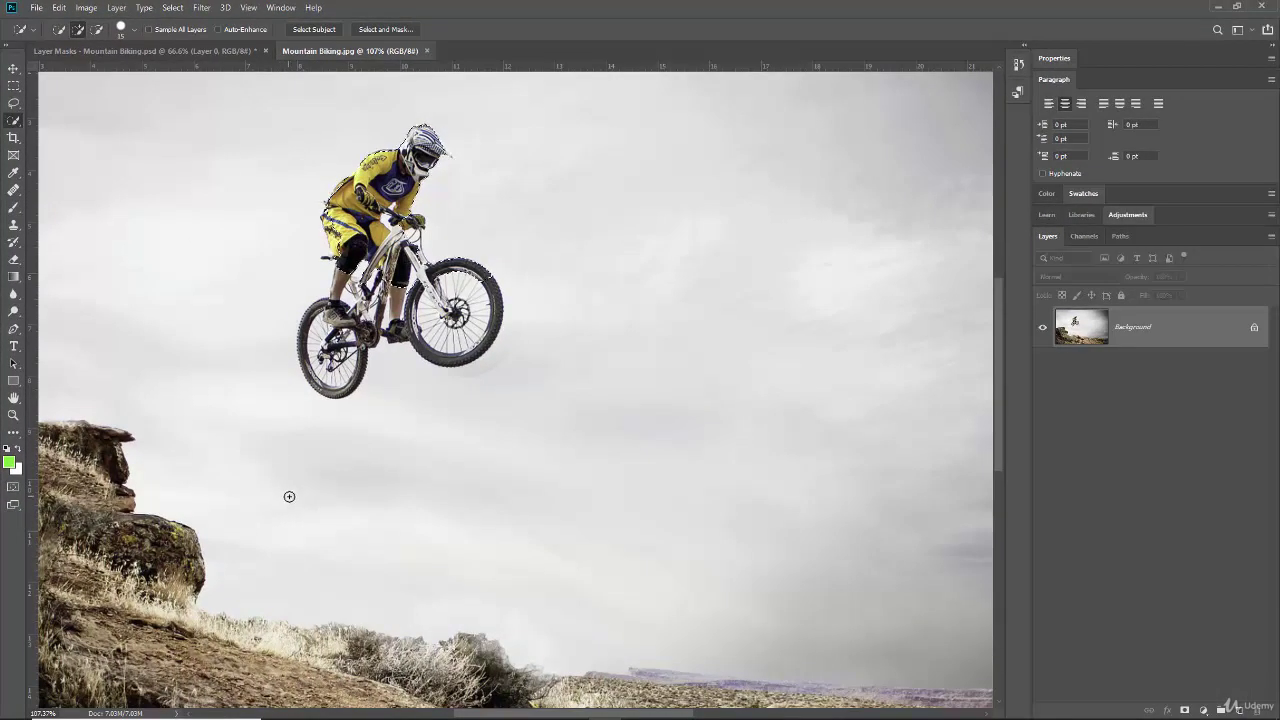
Add the dirt mound in the foreground to the selection and refine its edge along the grass
{"action": "left_click_drag", "start_coordinate": [283, 557], "coordinate": [137, 243]}
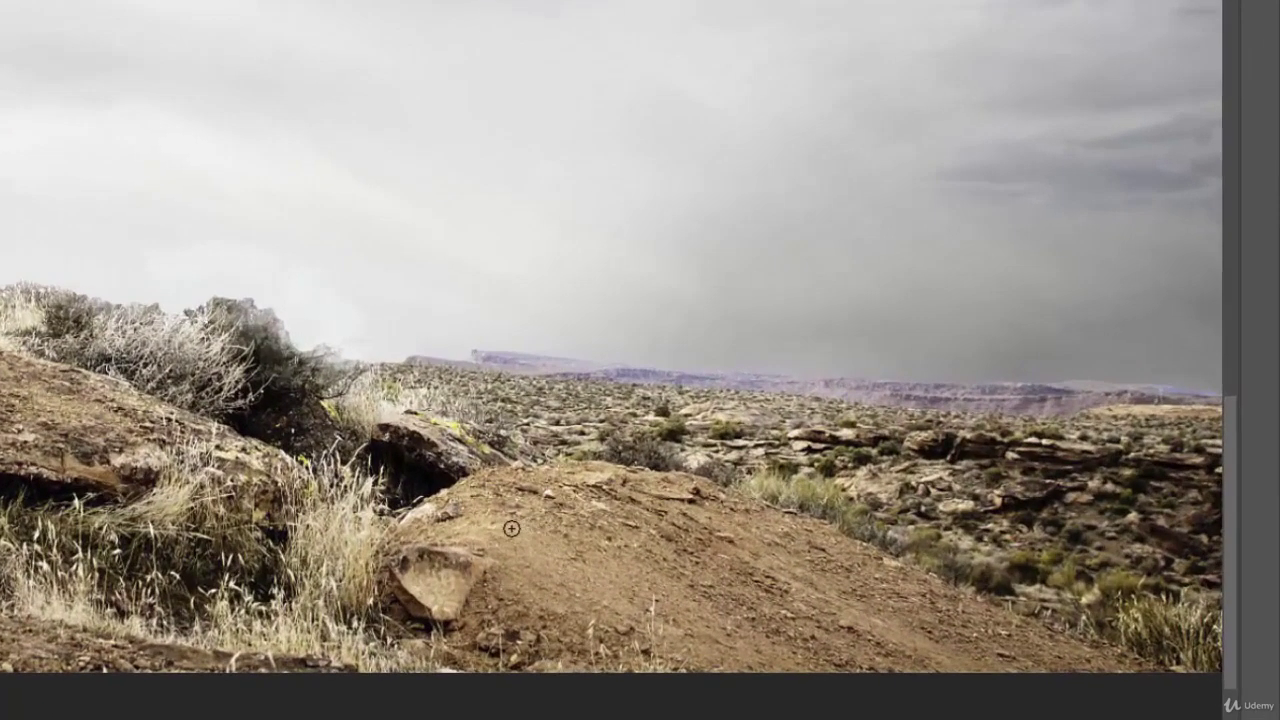
{"action": "mouse_move", "coordinate": [511, 528]}
{"action": "left_mouse_down"}
{"action": "mouse_move", "coordinate": [526, 495]}
{"action": "mouse_move", "coordinate": [573, 486]}
{"action": "mouse_move", "coordinate": [663, 508]}
{"action": "mouse_move", "coordinate": [821, 616]}
{"action": "mouse_move", "coordinate": [930, 656]}
{"action": "mouse_move", "coordinate": [1080, 663]}
{"action": "mouse_move", "coordinate": [1030, 596]}
{"action": "mouse_move", "coordinate": [1103, 608]}
{"action": "mouse_move", "coordinate": [1002, 584]}
{"action": "mouse_move", "coordinate": [1103, 624]}
{"action": "mouse_move", "coordinate": [1022, 592]}
{"action": "mouse_move", "coordinate": [1151, 671]}
{"action": "left_mouse_up"}
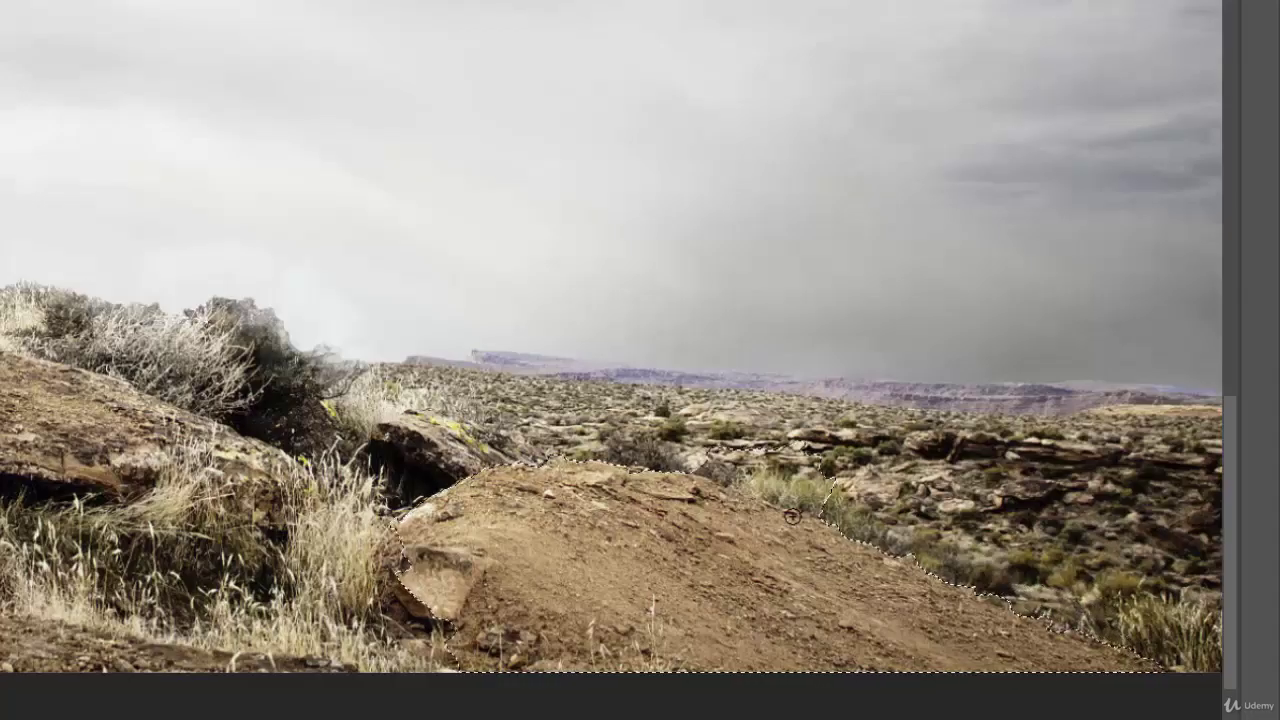
{"action": "mouse_move", "coordinate": [850, 490]}
{"action": "left_mouse_down"}
{"action": "mouse_move", "coordinate": [738, 457]}
{"action": "mouse_move", "coordinate": [897, 489]}
{"action": "mouse_move", "coordinate": [996, 548]}
{"action": "mouse_move", "coordinate": [784, 454]}
{"action": "mouse_move", "coordinate": [714, 443]}
{"action": "mouse_move", "coordinate": [732, 467]}
{"action": "mouse_move", "coordinate": [921, 534]}
{"action": "mouse_move", "coordinate": [800, 482]}
{"action": "left_mouse_up"}
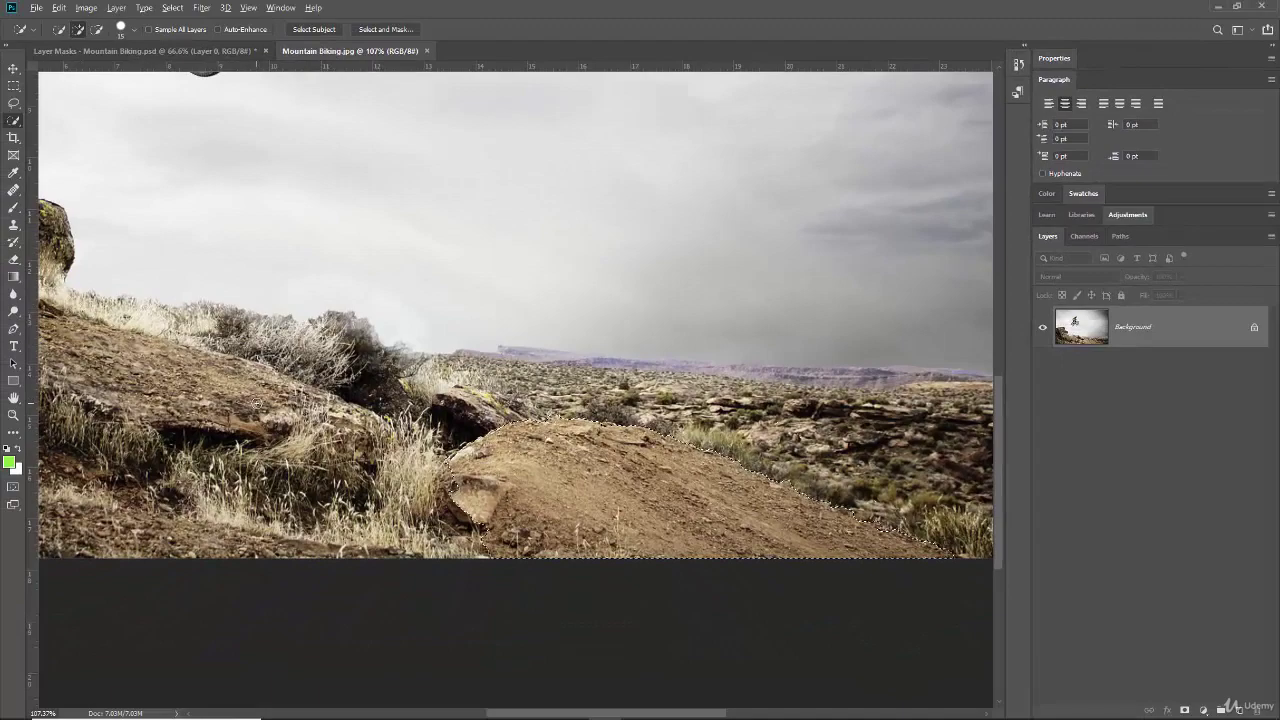
Check the selection around the rider, bike and mound, and deselect everything
{"action": "key", "text": "ctrl+0"}
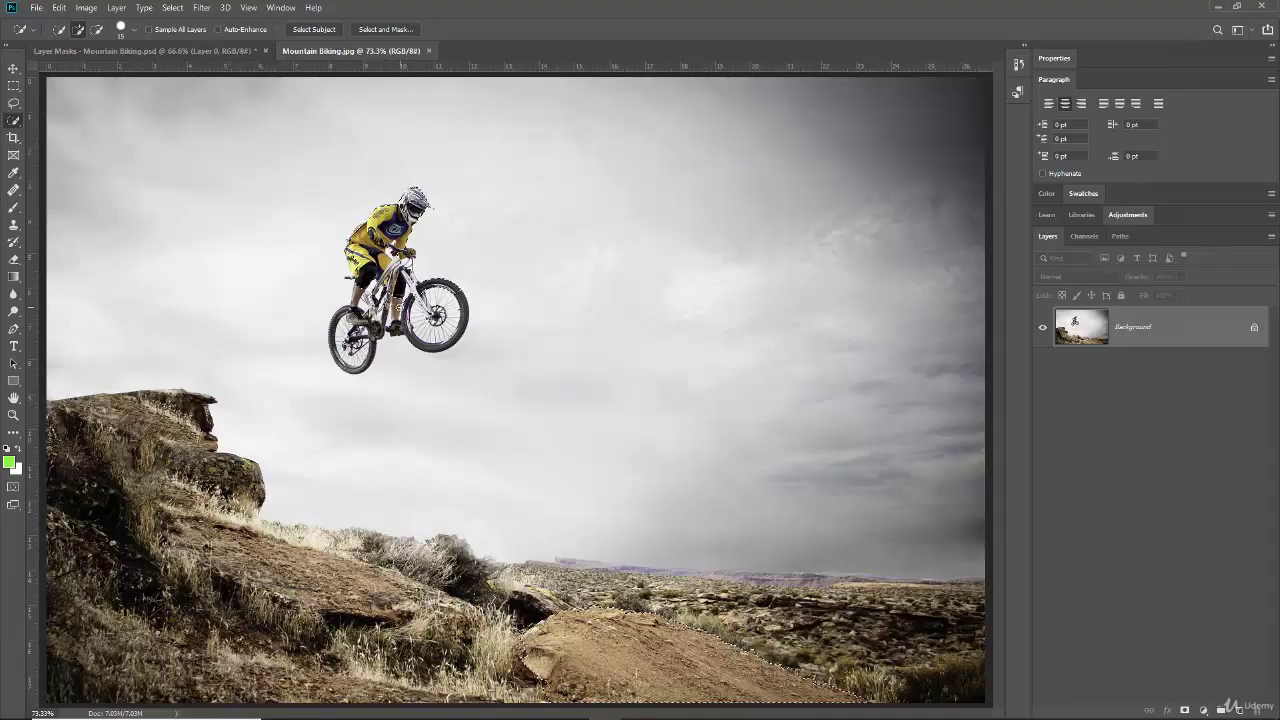
{"action": "scroll", "coordinate": [390, 316], "scroll_direction": "up", "scroll_amount": 1}
{"action": "scroll", "coordinate": [388, 305], "scroll_direction": "up", "scroll_amount": 2}
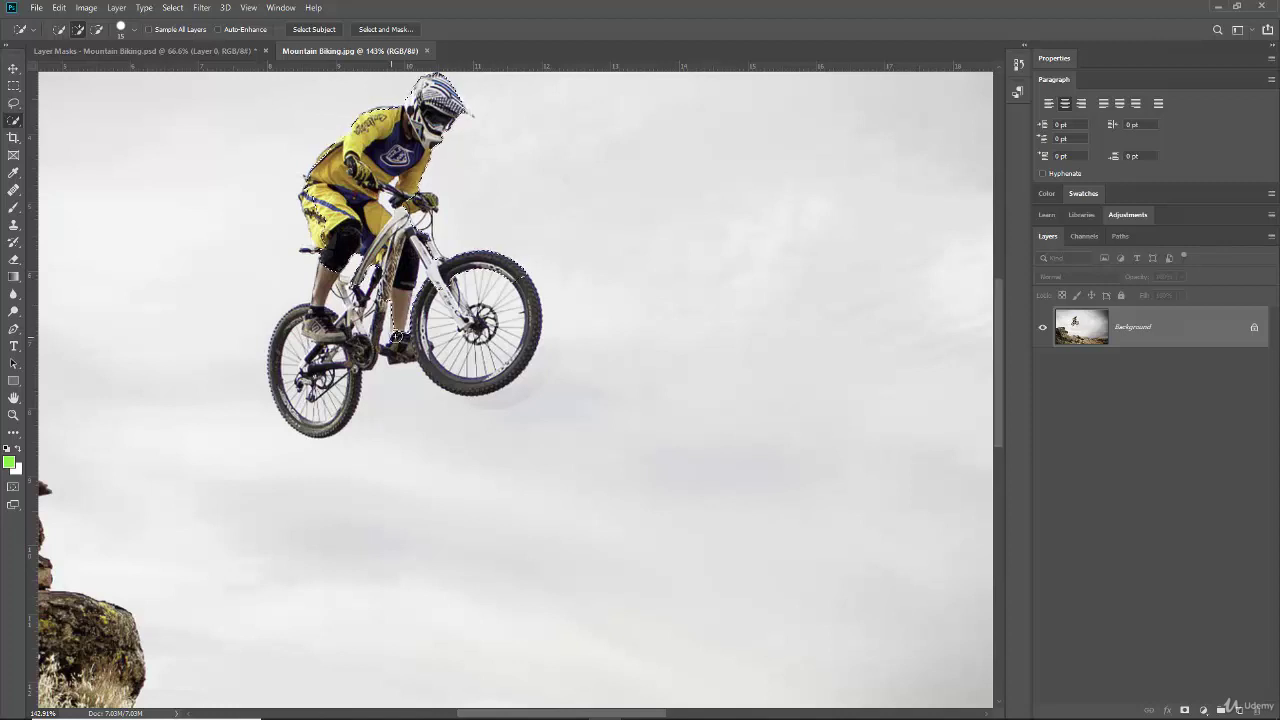
{"action": "scroll", "coordinate": [385, 372], "scroll_direction": "down", "scroll_amount": 2}
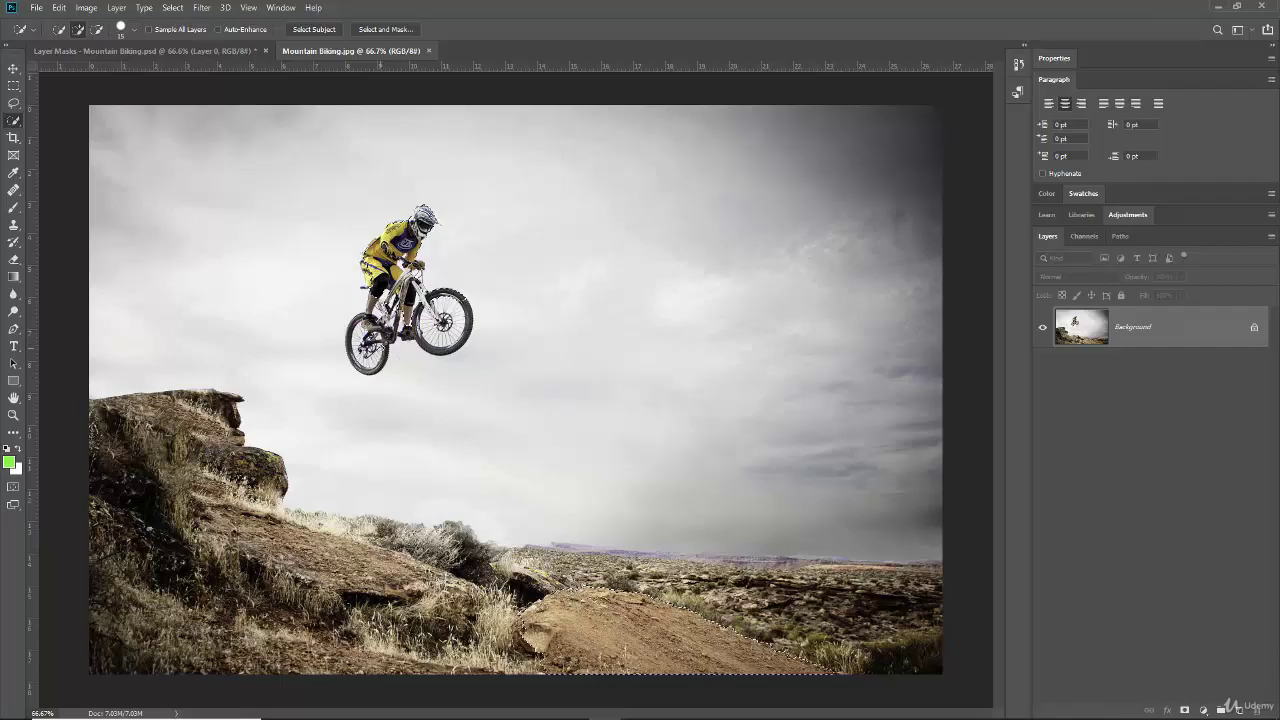
{"action": "key", "text": "ctrl+d"}
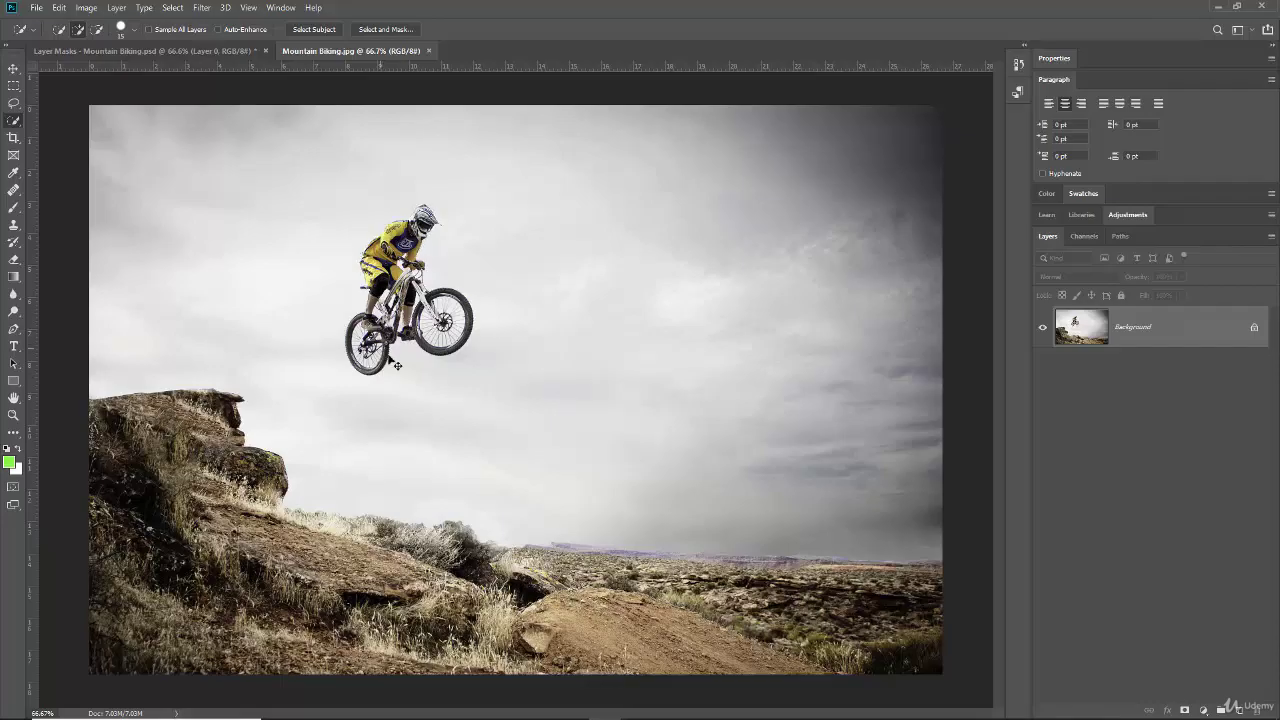
Load the saved Final Bike and Jump channel from Layer Masks - Mountain Biking.psd as a new selection
{"action": "left_click", "coordinate": [170, 9]}
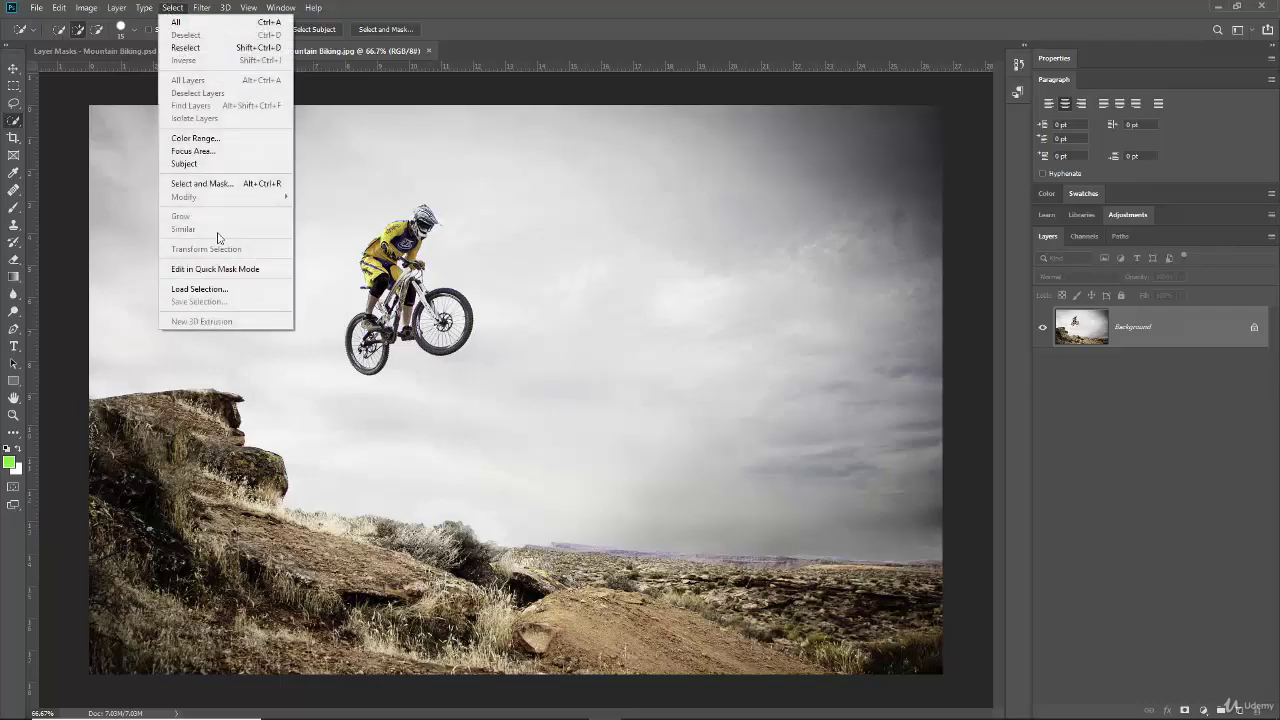
{"action": "left_click", "coordinate": [209, 290]}
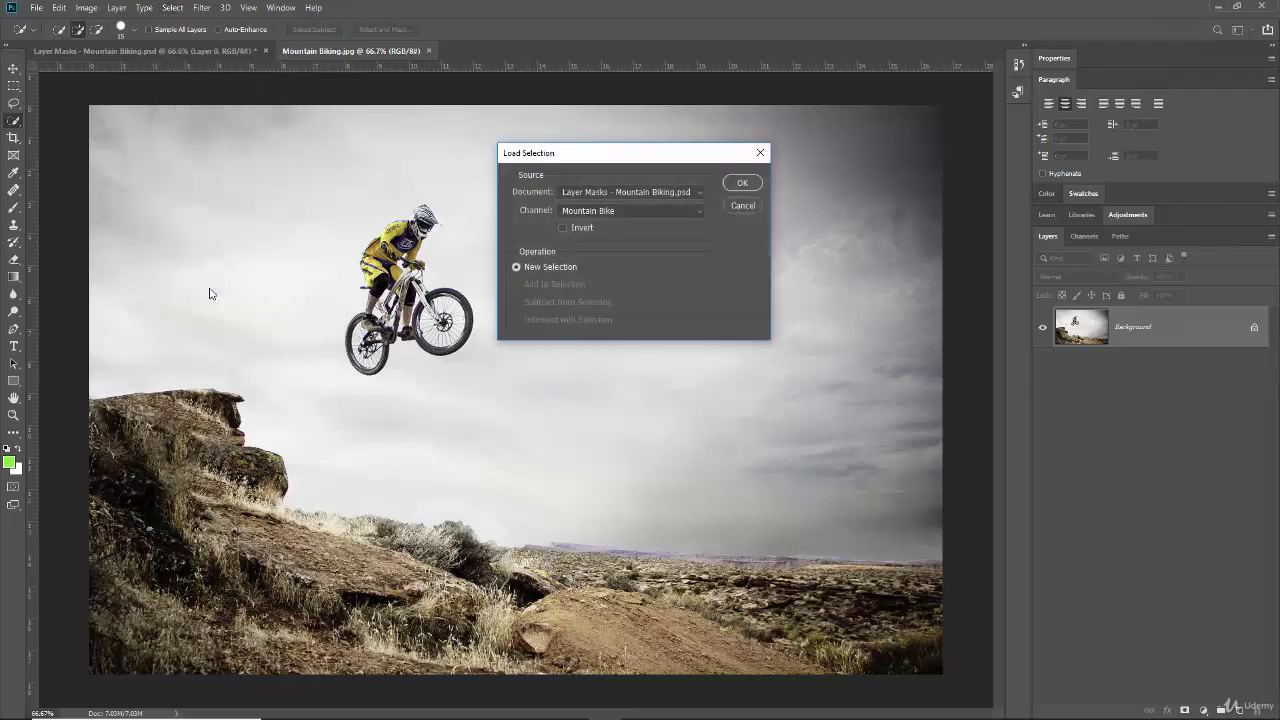
{"action": "left_click", "coordinate": [701, 215]}
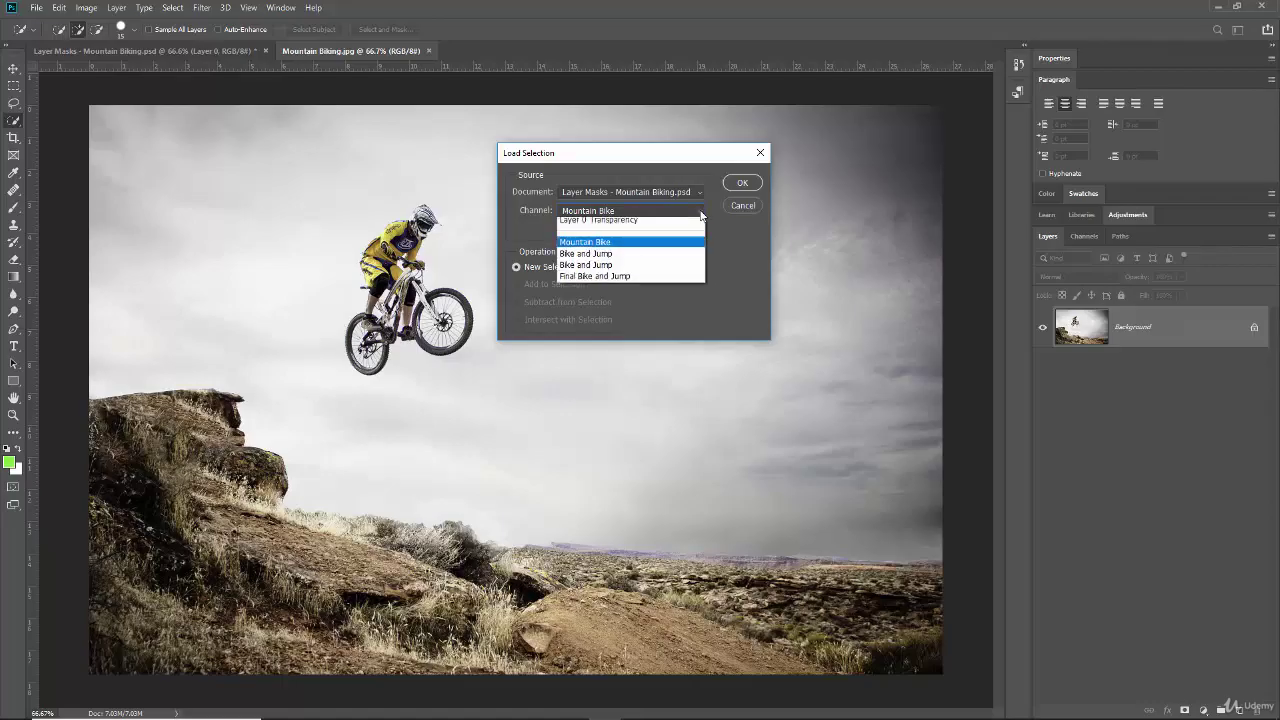
{"action": "left_click", "coordinate": [625, 280]}
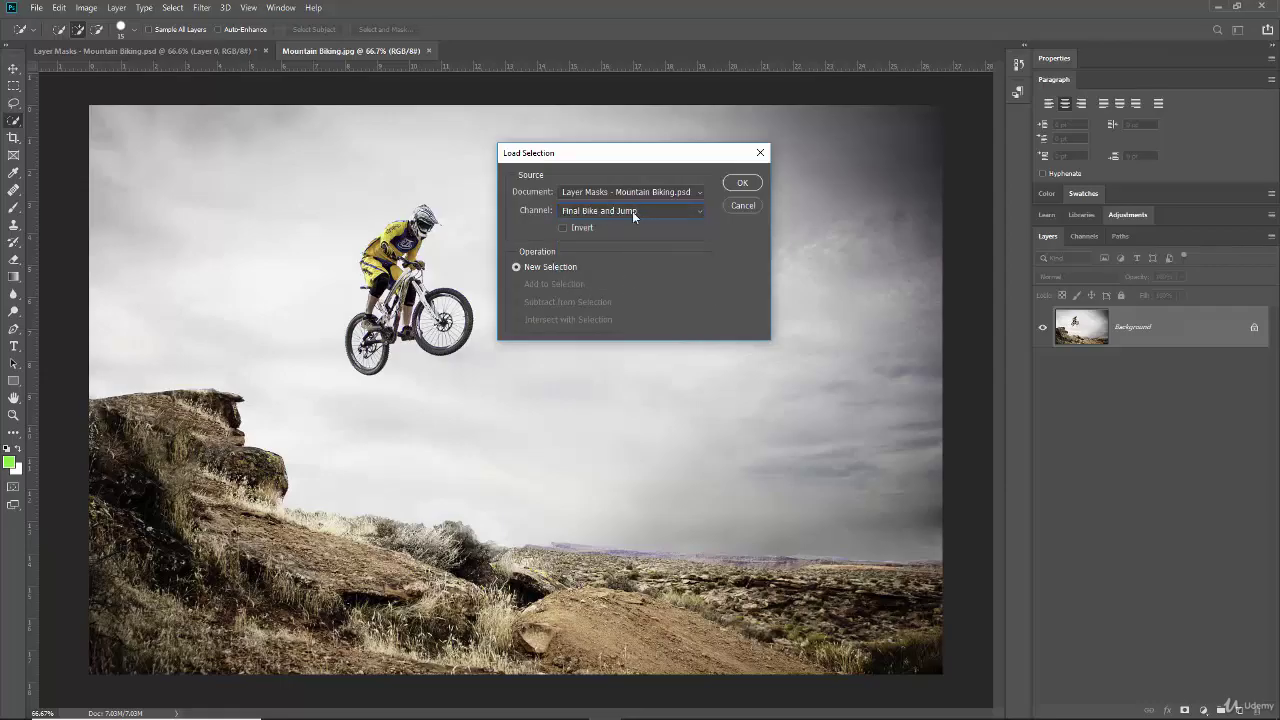
{"action": "left_click", "coordinate": [742, 183]}
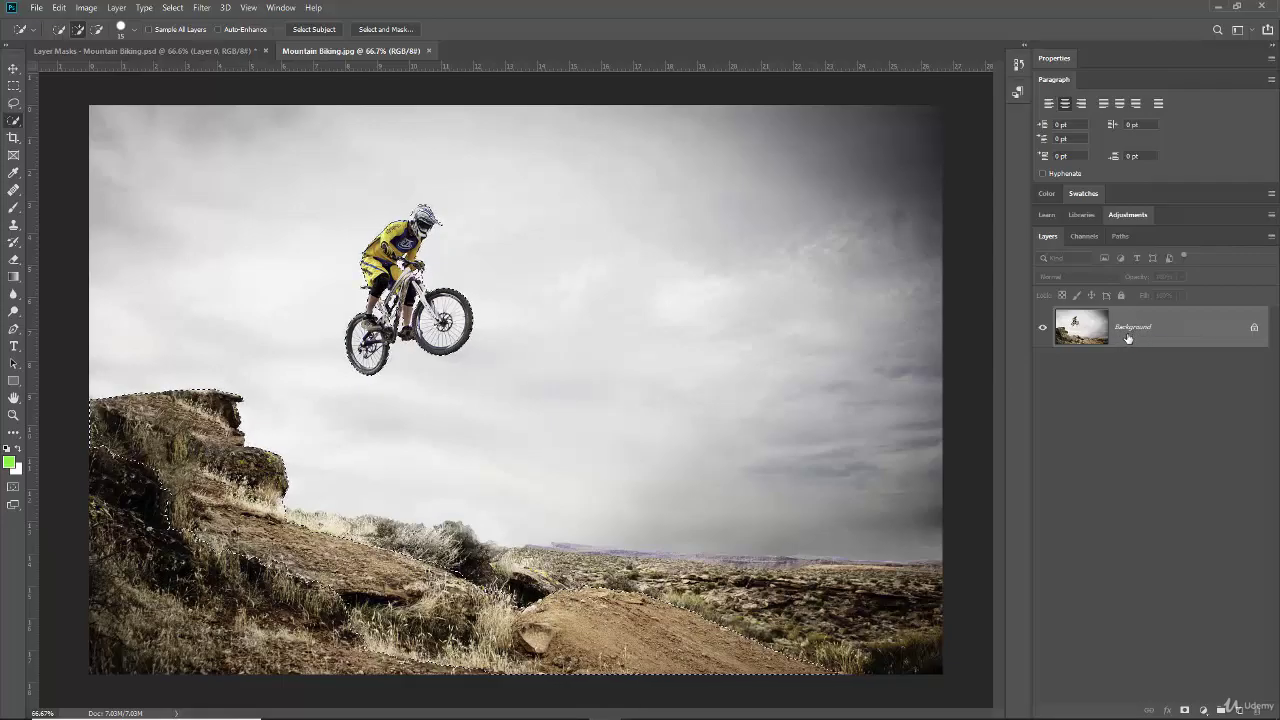
Duplicate the Background layer, add a layer mask to the copy from the selection, and invert the mask
{"action": "left_click_drag", "start_coordinate": [1131, 338], "coordinate": [1240, 707]}
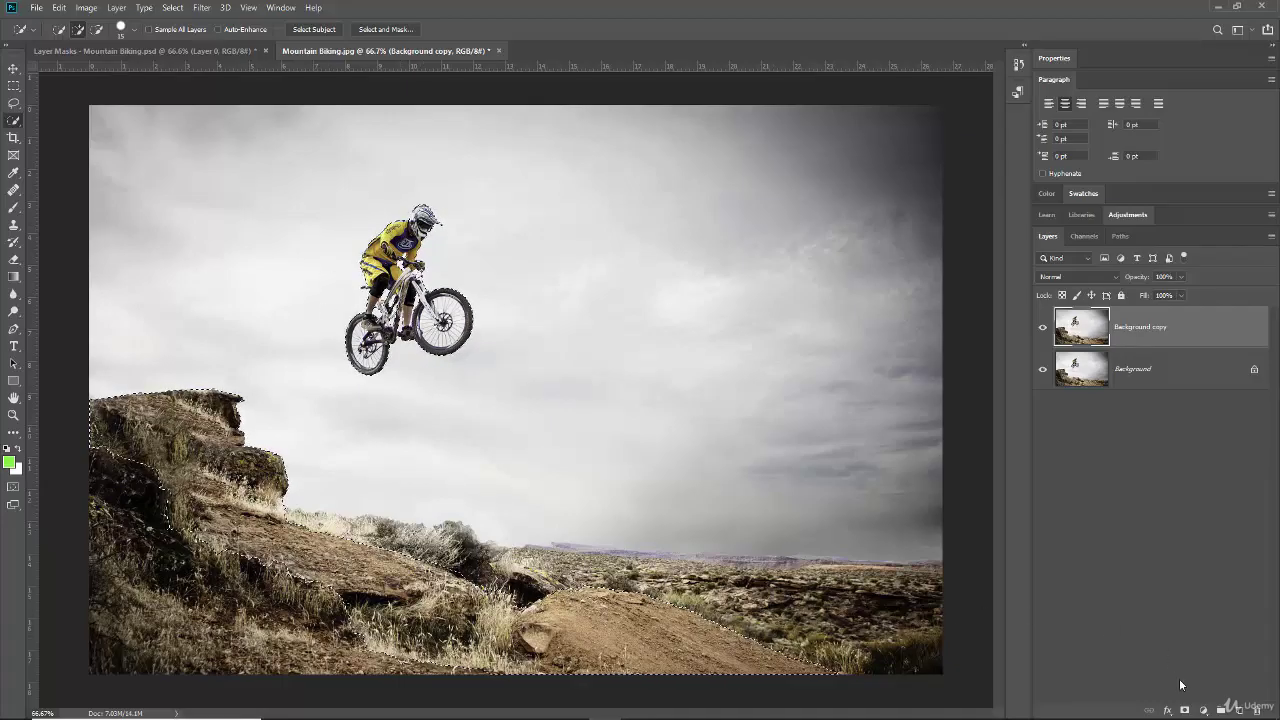
{"action": "left_click", "coordinate": [1185, 711]}
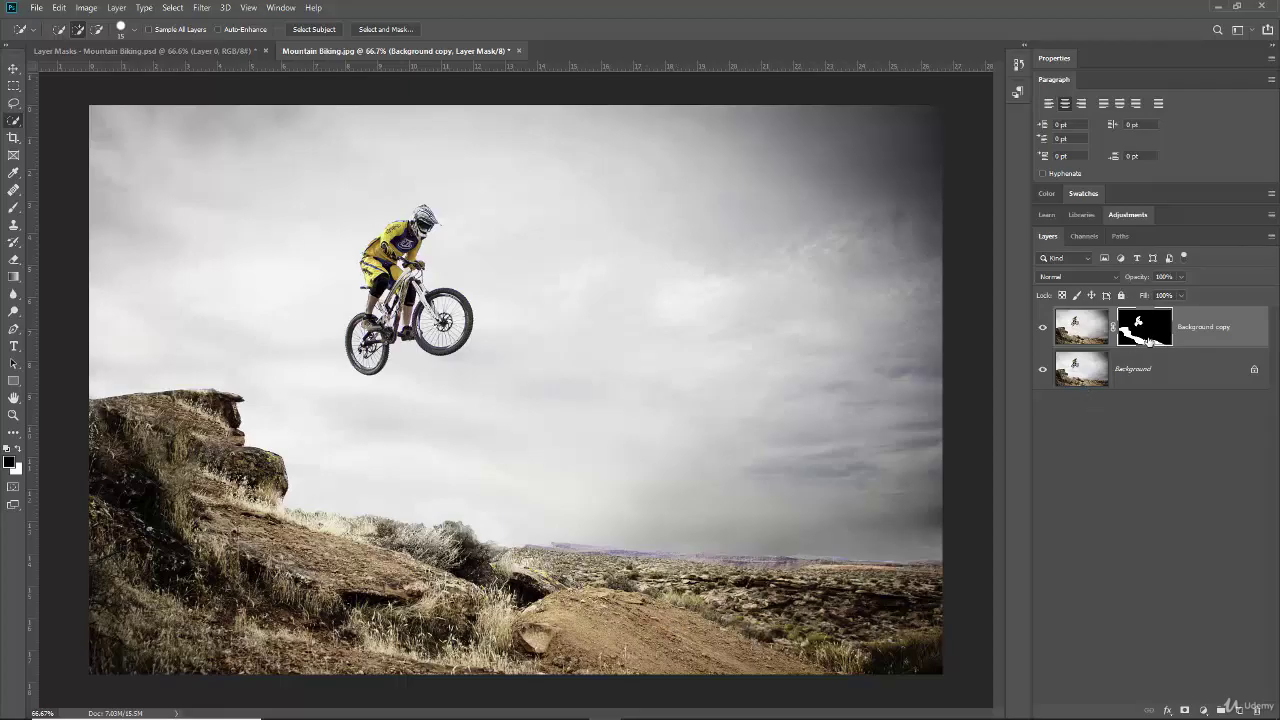
{"action": "key", "text": "ctrl+i"}
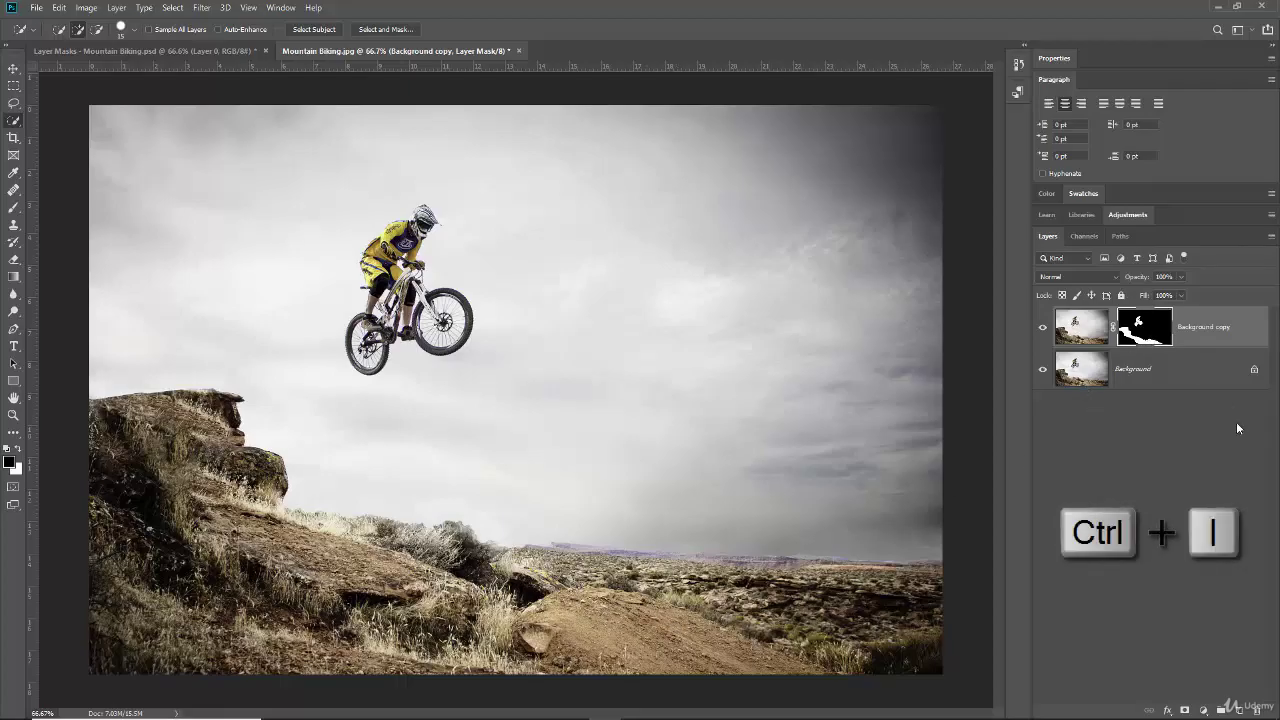
{"action": "key", "text": "ctrl+i"}
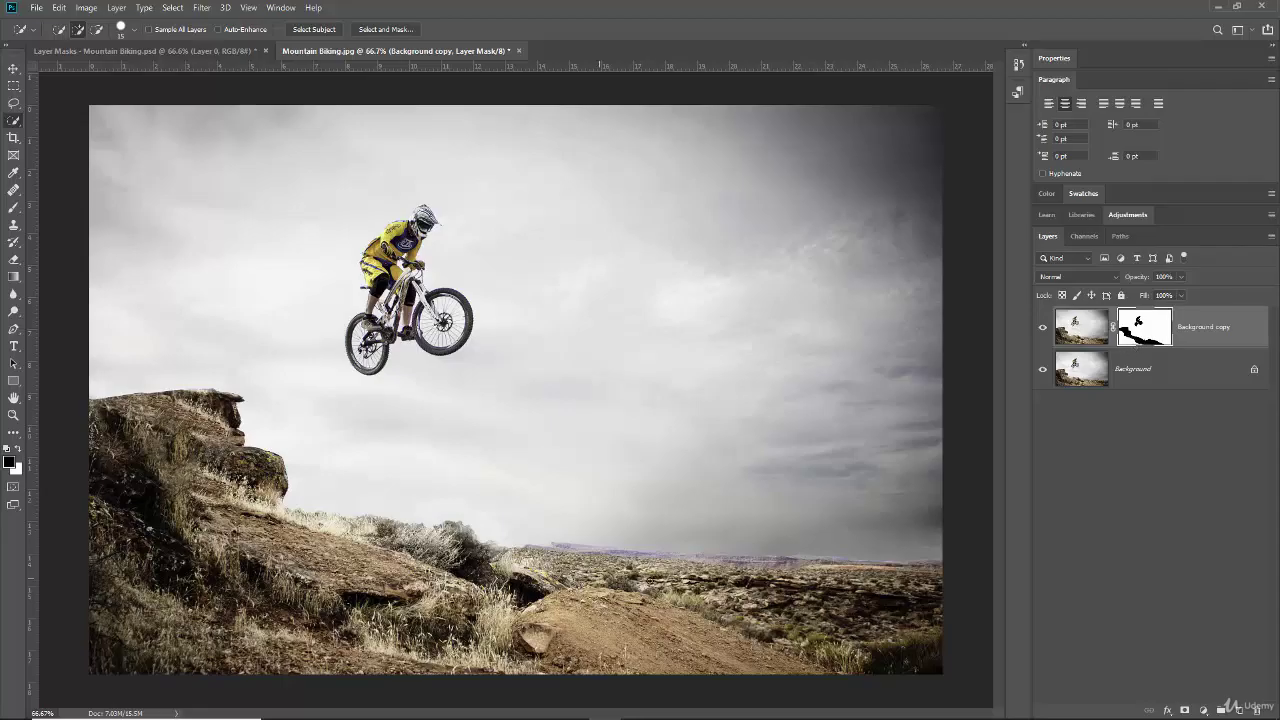
Apply a Gaussian Blur with a radius of about 2.5 pixels to the image of the Background copy layer
{"action": "left_click", "coordinate": [1083, 338]}
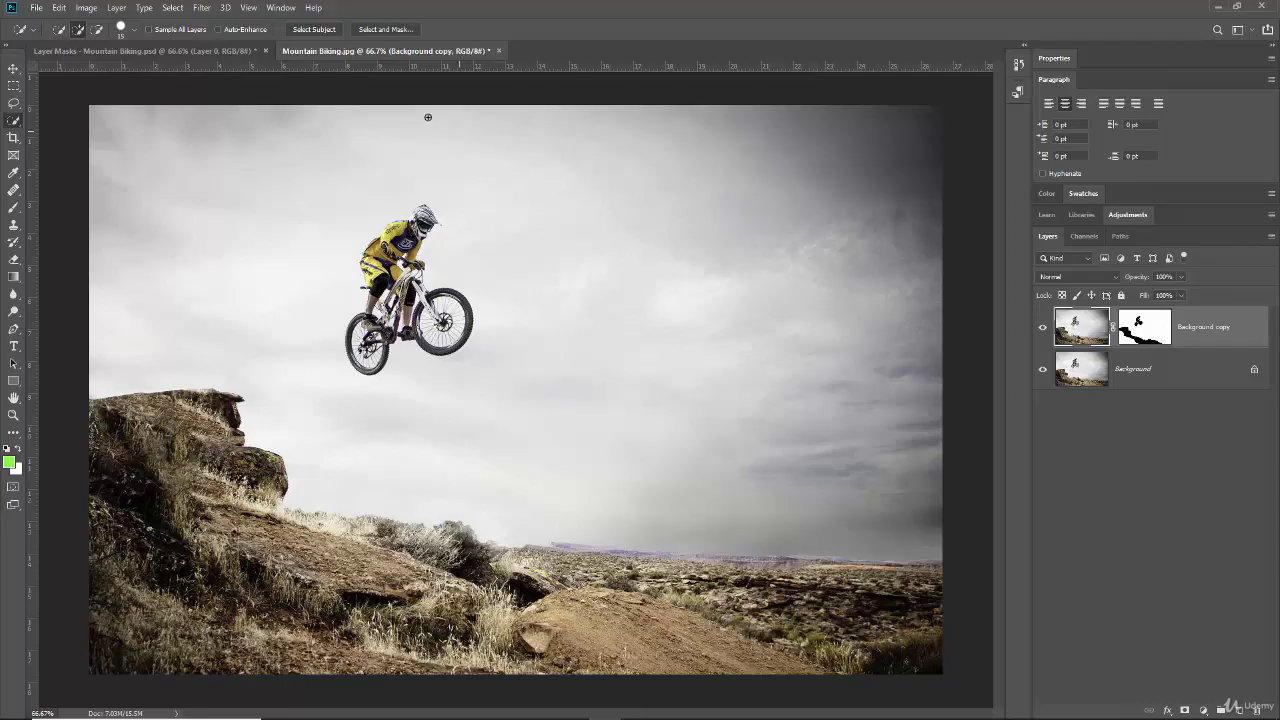
{"action": "left_click", "coordinate": [200, 8]}
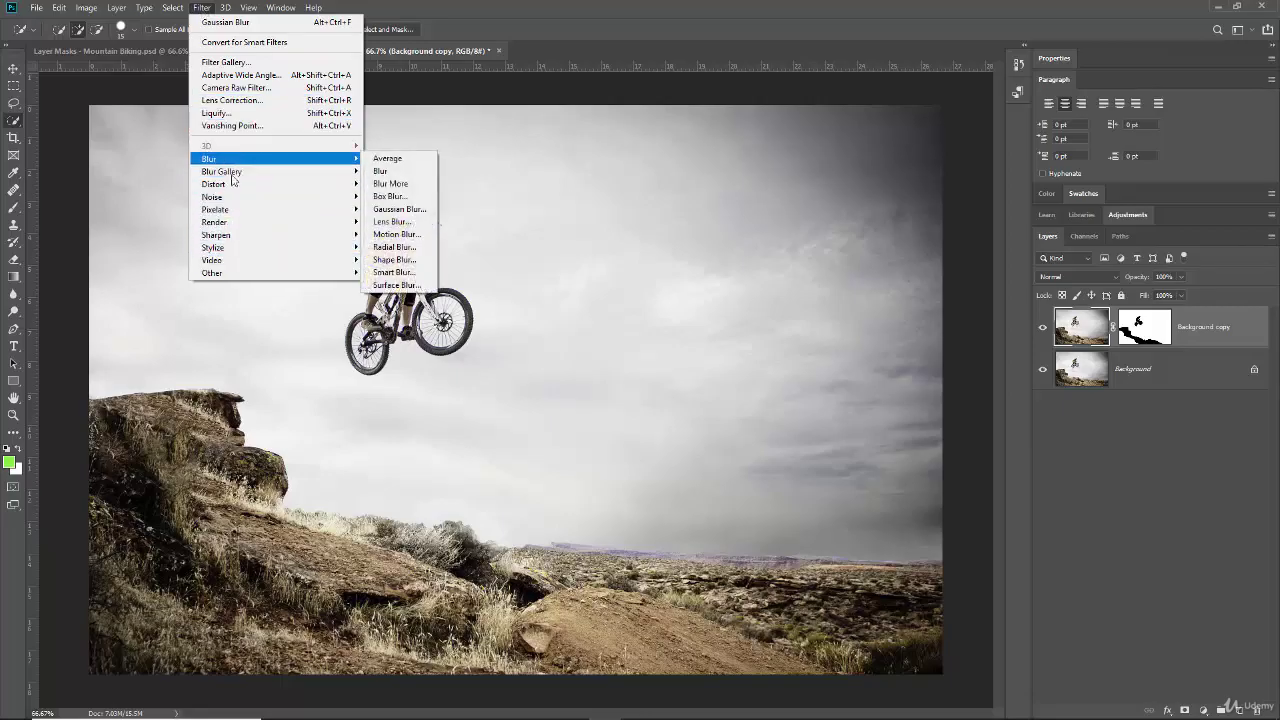
{"action": "mouse_move", "coordinate": [212, 161]}
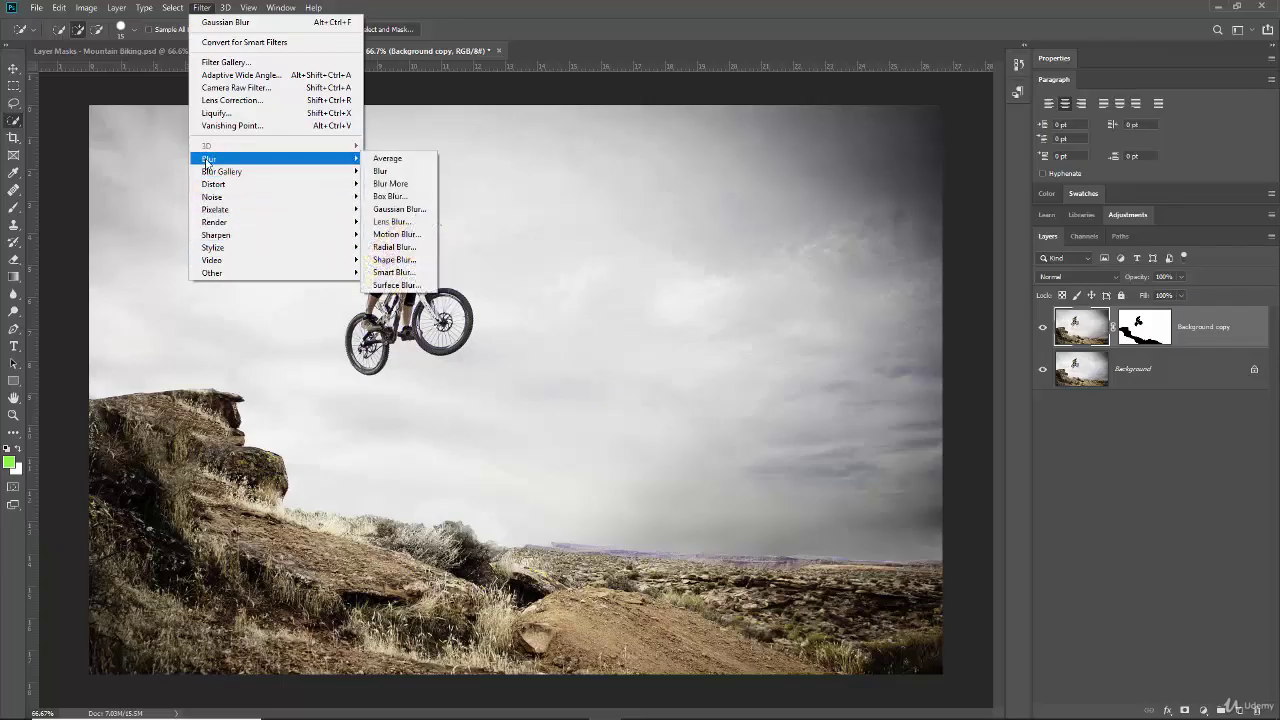
{"action": "left_click", "coordinate": [402, 213]}
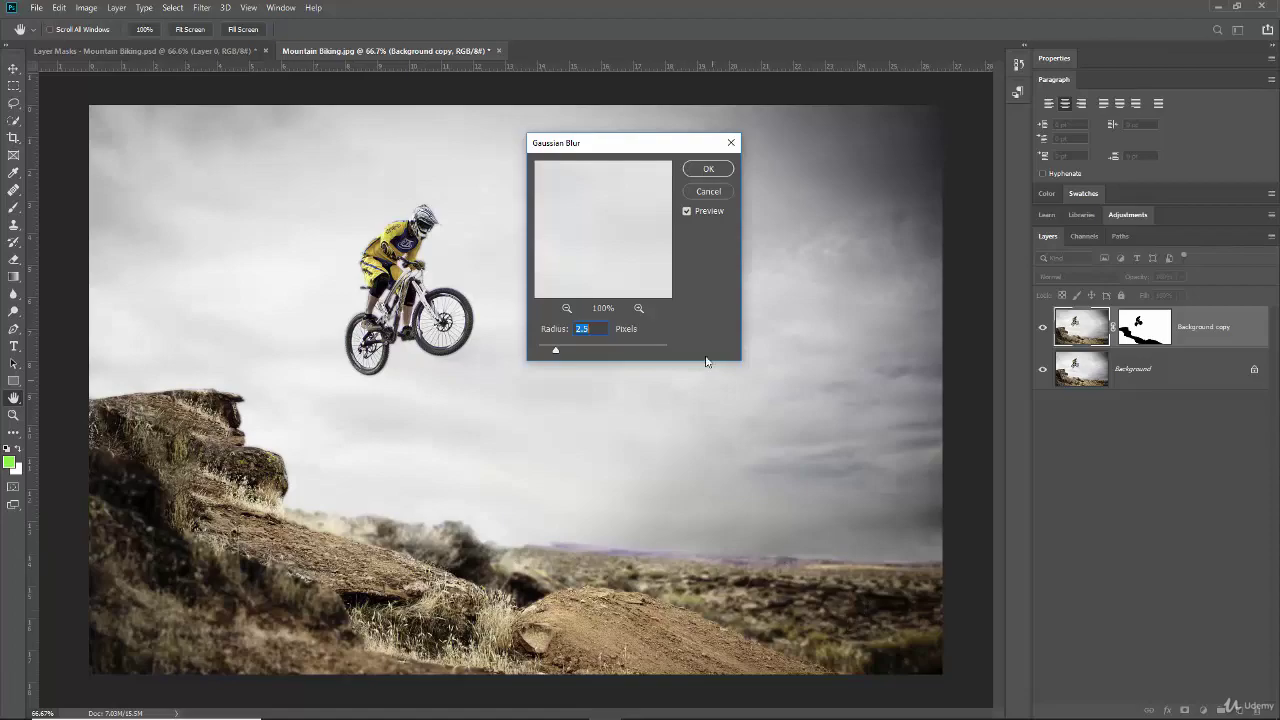
{"action": "left_click", "coordinate": [556, 353]}
{"action": "left_click_drag", "start_coordinate": [556, 353], "coordinate": [584, 351]}
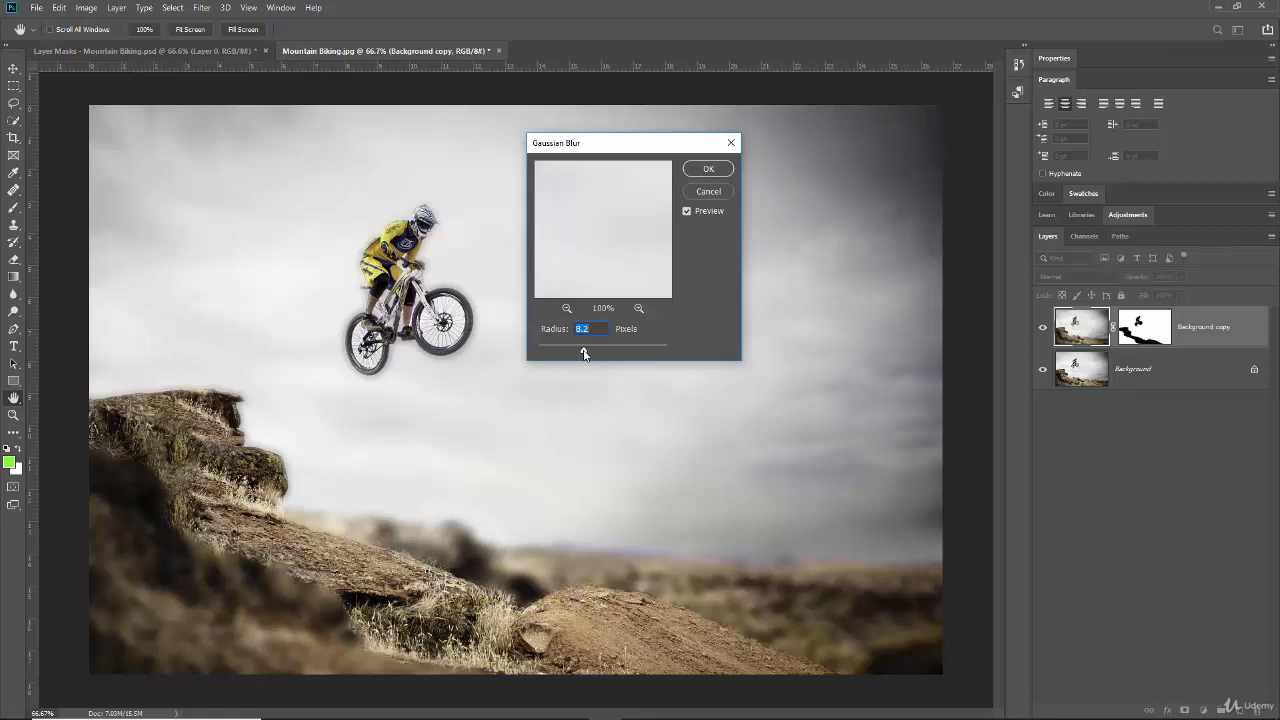
{"action": "left_click_drag", "start_coordinate": [584, 354], "coordinate": [580, 350]}
{"action": "left_click_drag", "start_coordinate": [580, 352], "coordinate": [556, 359]}
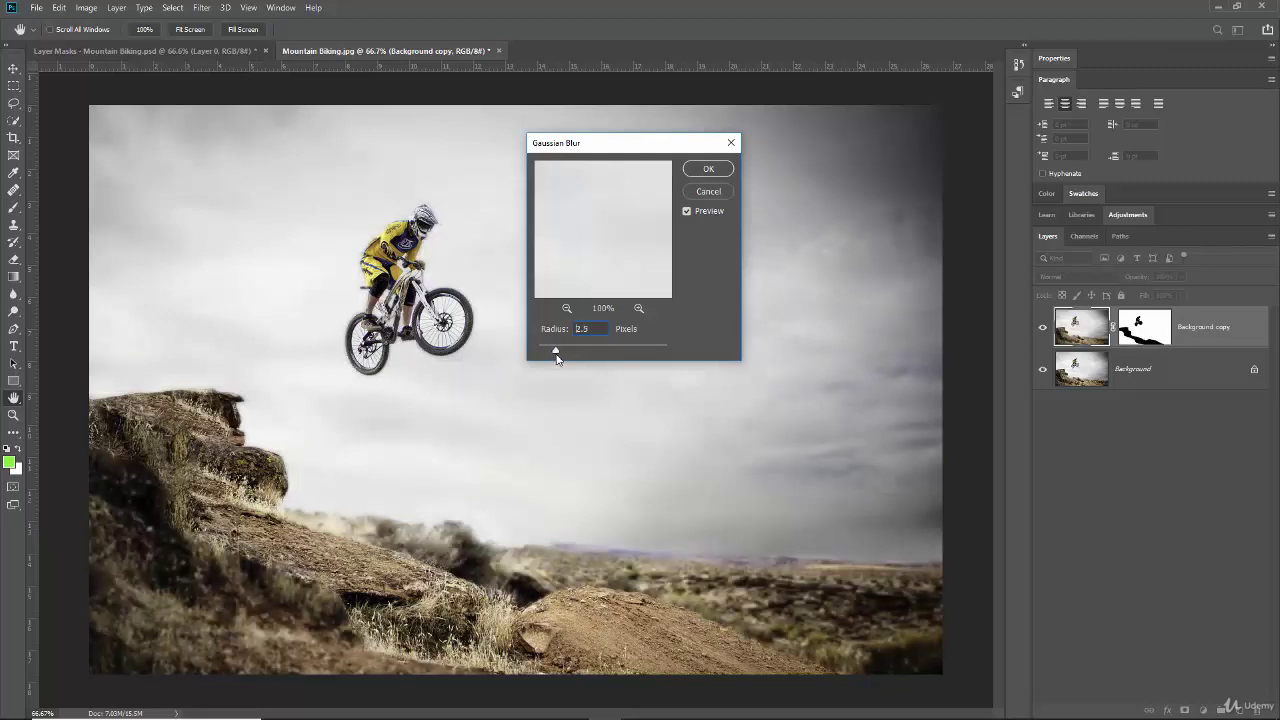
{"action": "left_click_drag", "start_coordinate": [556, 359], "coordinate": [557, 359]}
{"action": "left_click_drag", "start_coordinate": [556, 356], "coordinate": [550, 355]}
{"action": "left_click_drag", "start_coordinate": [554, 356], "coordinate": [557, 357]}
{"action": "left_click", "coordinate": [709, 170]}
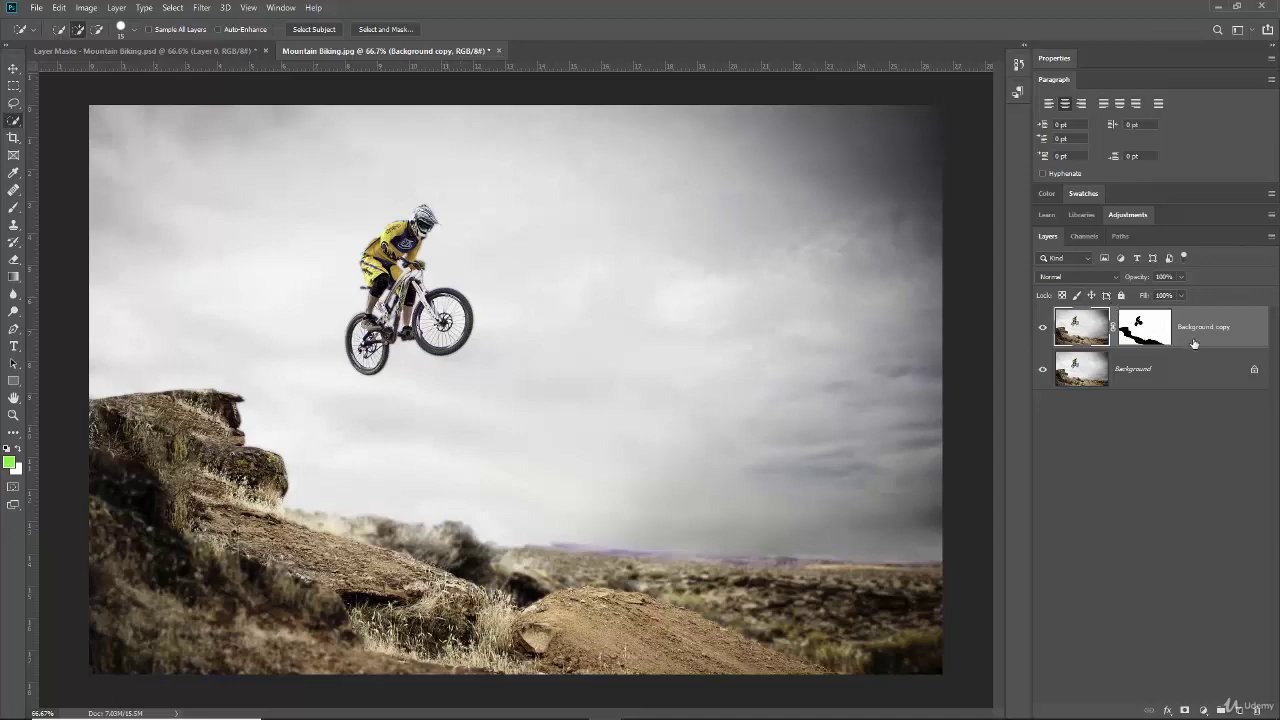
Paint on the Background copy's layer mask with a soft brush at 10% opacity to soften the blur transition across the rocky slope
{"action": "left_click", "coordinate": [1150, 333]}
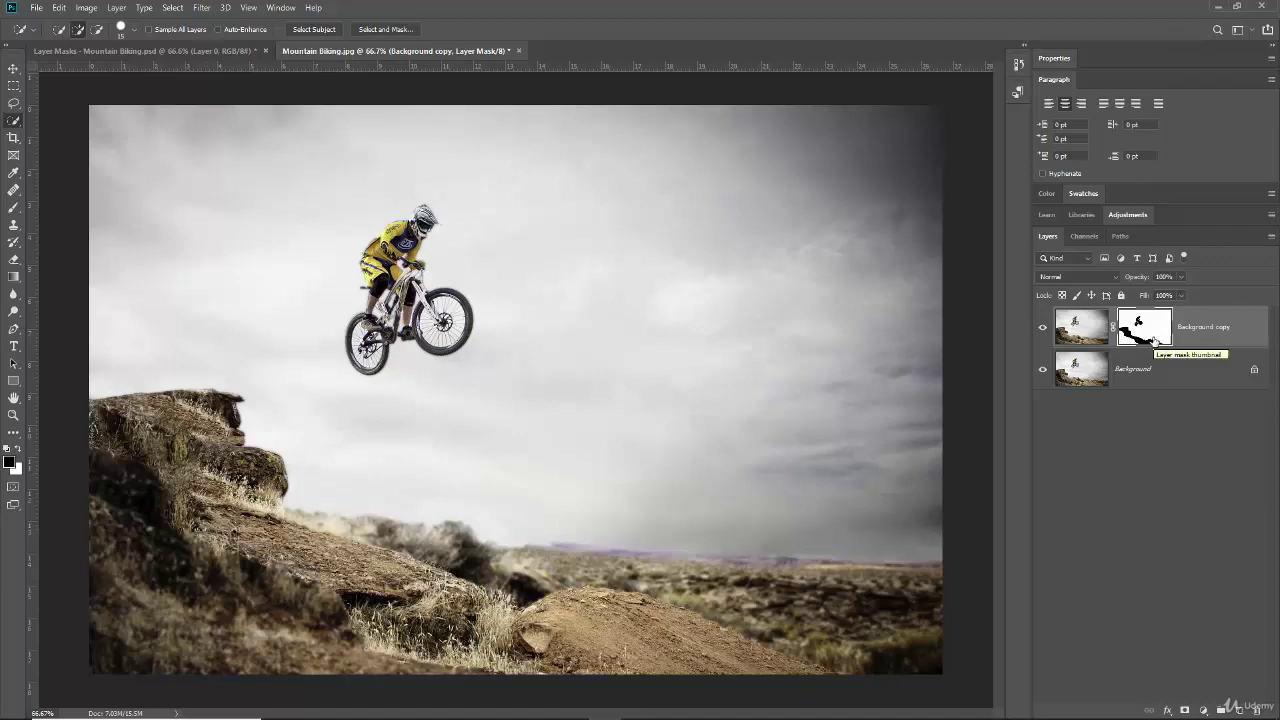
{"action": "key", "text": "b"}
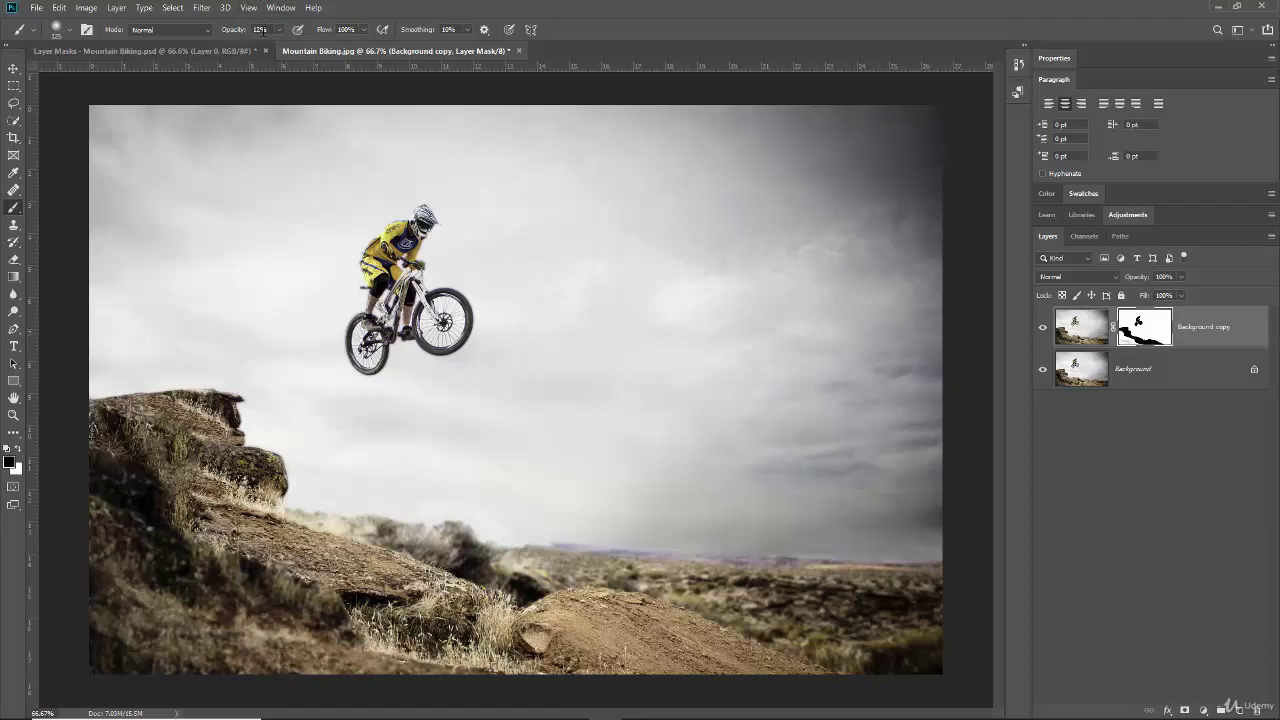
{"action": "key", "text": "1"}
{"action": "left_click", "coordinate": [68, 29]}
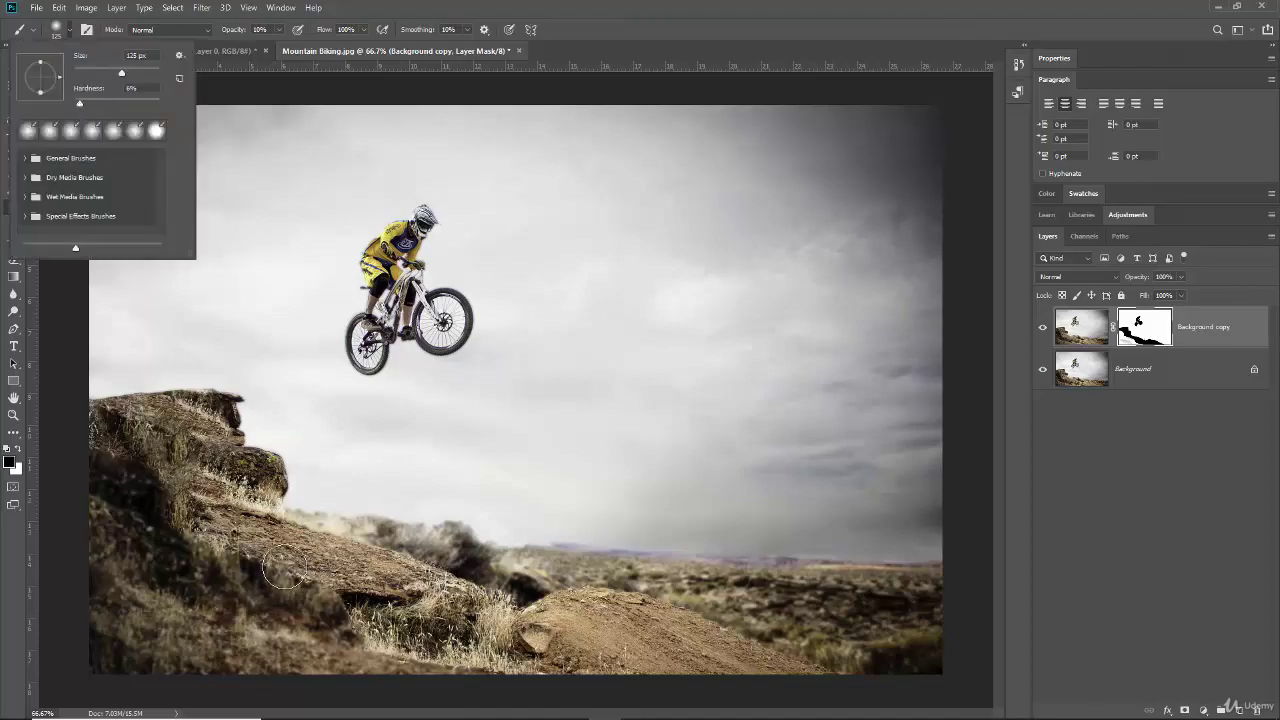
{"action": "left_click", "coordinate": [274, 577]}
{"action": "mouse_move", "coordinate": [214, 555]}
{"action": "left_mouse_down"}
{"action": "mouse_move", "coordinate": [113, 467]}
{"action": "mouse_move", "coordinate": [165, 497]}
{"action": "mouse_move", "coordinate": [129, 465]}
{"action": "mouse_move", "coordinate": [97, 456]}
{"action": "mouse_move", "coordinate": [203, 576]}
{"action": "mouse_move", "coordinate": [163, 540]}
{"action": "mouse_move", "coordinate": [126, 466]}
{"action": "mouse_move", "coordinate": [174, 526]}
{"action": "mouse_move", "coordinate": [152, 483]}
{"action": "mouse_move", "coordinate": [112, 464]}
{"action": "mouse_move", "coordinate": [139, 464]}
{"action": "mouse_move", "coordinate": [106, 464]}
{"action": "mouse_move", "coordinate": [142, 479]}
{"action": "mouse_move", "coordinate": [228, 570]}
{"action": "mouse_move", "coordinate": [96, 482]}
{"action": "mouse_move", "coordinate": [253, 539]}
{"action": "mouse_move", "coordinate": [192, 439]}
{"action": "mouse_move", "coordinate": [167, 464]}
{"action": "mouse_move", "coordinate": [314, 544]}
{"action": "mouse_move", "coordinate": [289, 529]}
{"action": "mouse_move", "coordinate": [337, 529]}
{"action": "mouse_move", "coordinate": [337, 546]}
{"action": "mouse_move", "coordinate": [279, 512]}
{"action": "mouse_move", "coordinate": [385, 568]}
{"action": "mouse_move", "coordinate": [351, 549]}
{"action": "mouse_move", "coordinate": [350, 579]}
{"action": "mouse_move", "coordinate": [378, 552]}
{"action": "mouse_move", "coordinate": [342, 538]}
{"action": "left_mouse_up"}
{"action": "key", "text": "bracketleft"}
{"action": "key", "text": "bracketleft"}
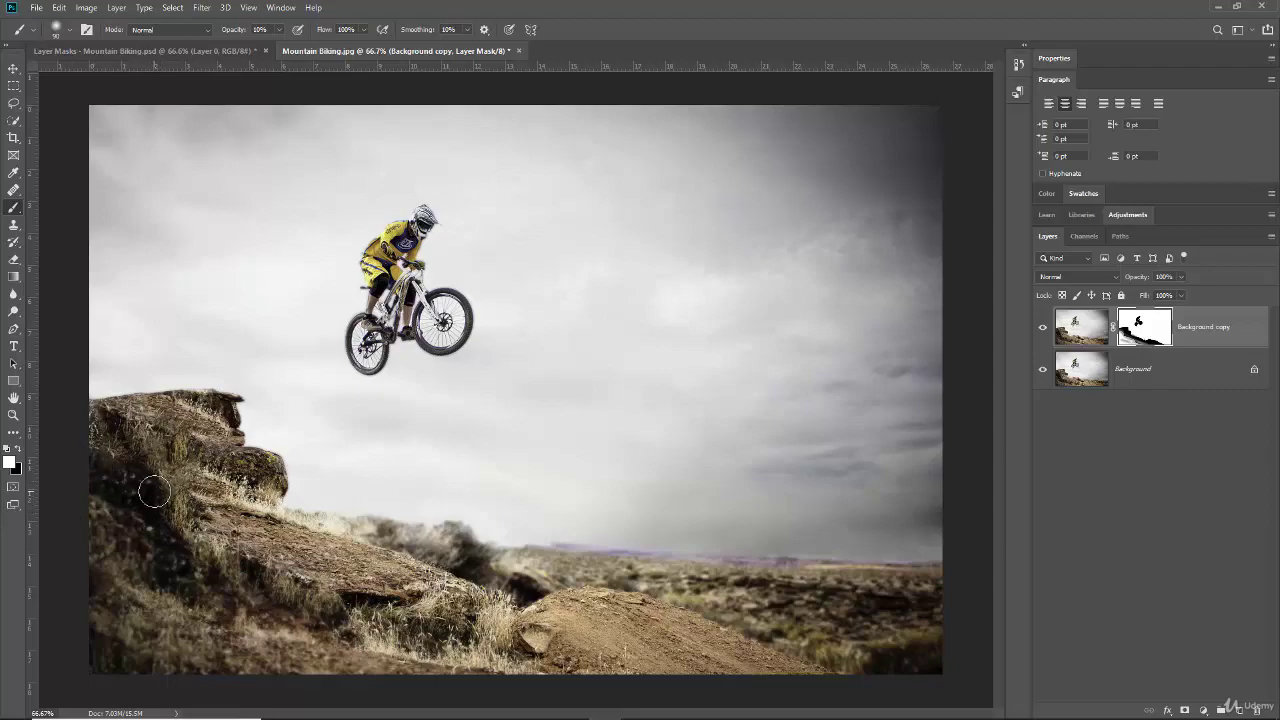
{"action": "key", "text": "x"}
Inspect the painted mask in Select and Mask, cancel it, and check the edges around the rider and bike up close
{"action": "double_click", "coordinate": [1141, 337]}
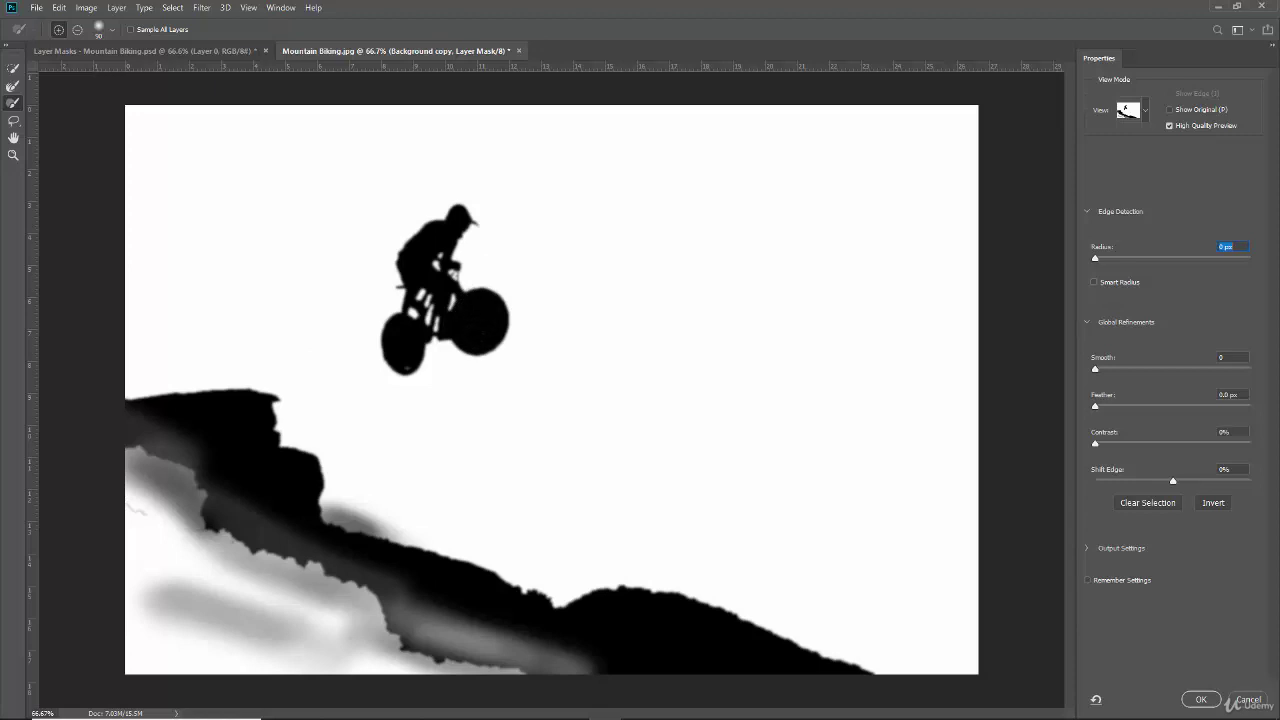
{"action": "left_click", "coordinate": [480, 320]}
{"action": "left_click", "coordinate": [1249, 700]}
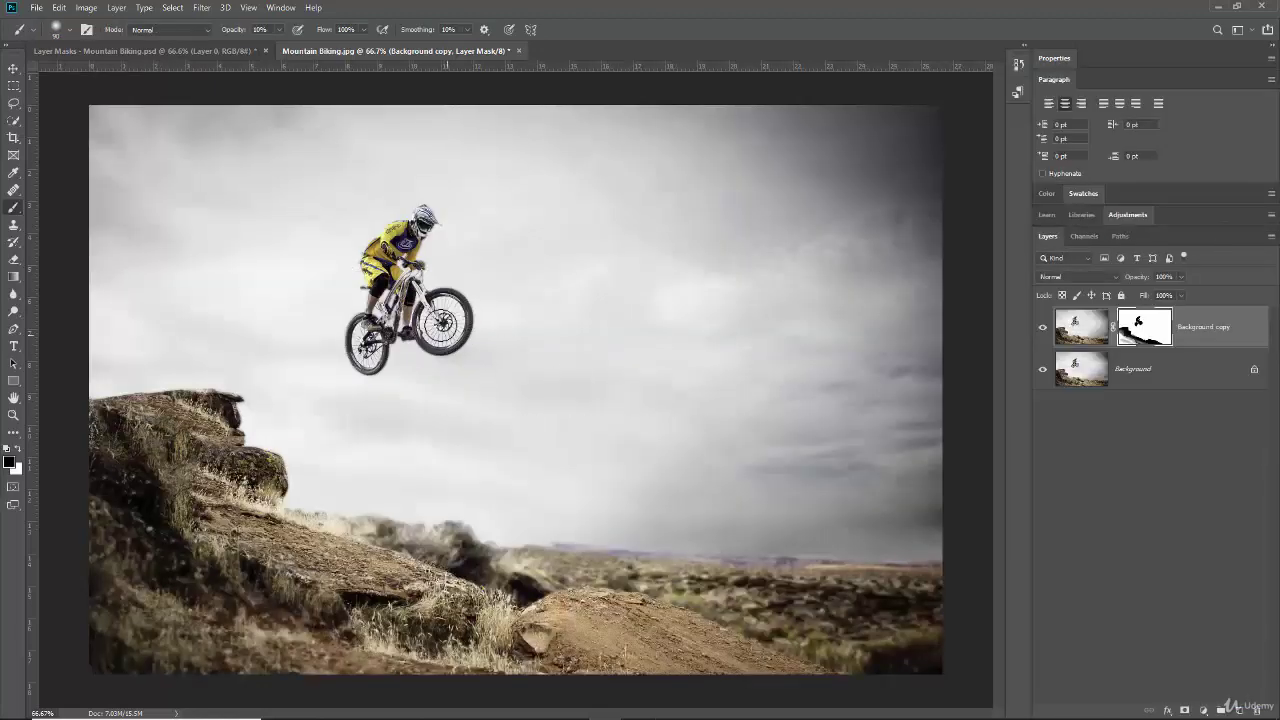
{"action": "scroll", "coordinate": [442, 322], "scroll_direction": "up", "scroll_amount": 5}
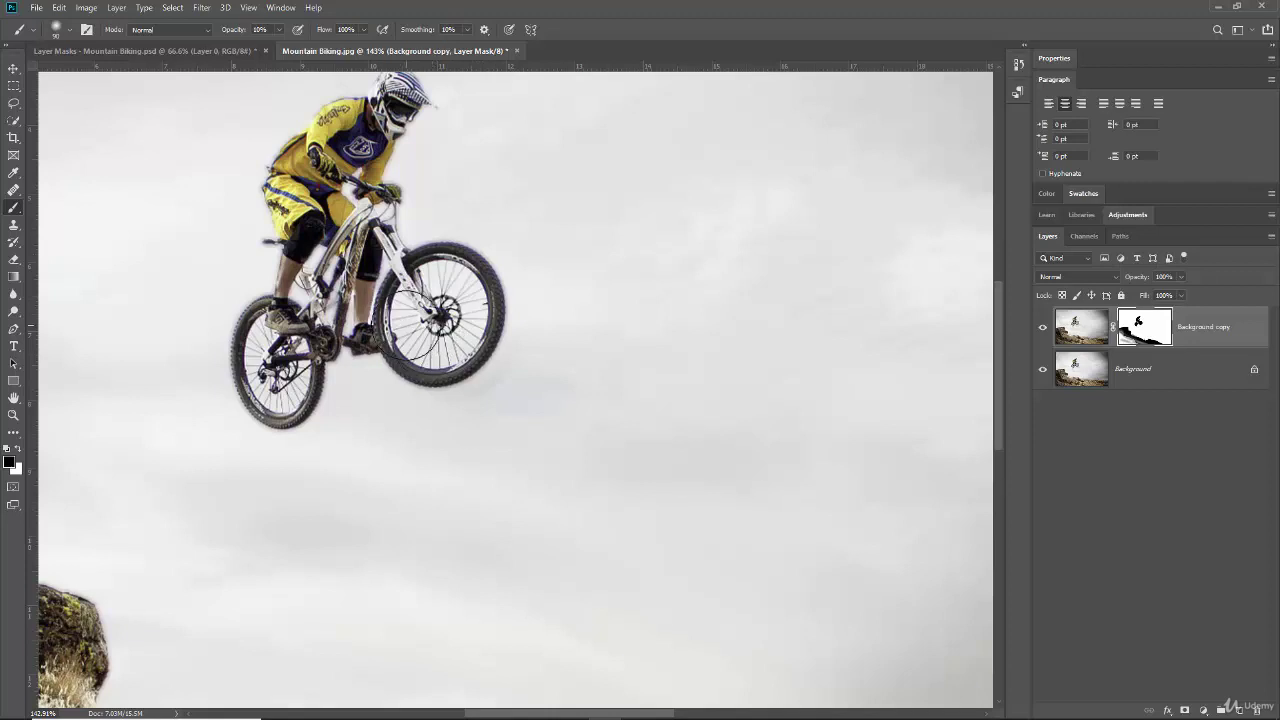
{"action": "scroll", "coordinate": [455, 330], "scroll_direction": "down", "scroll_amount": 6}
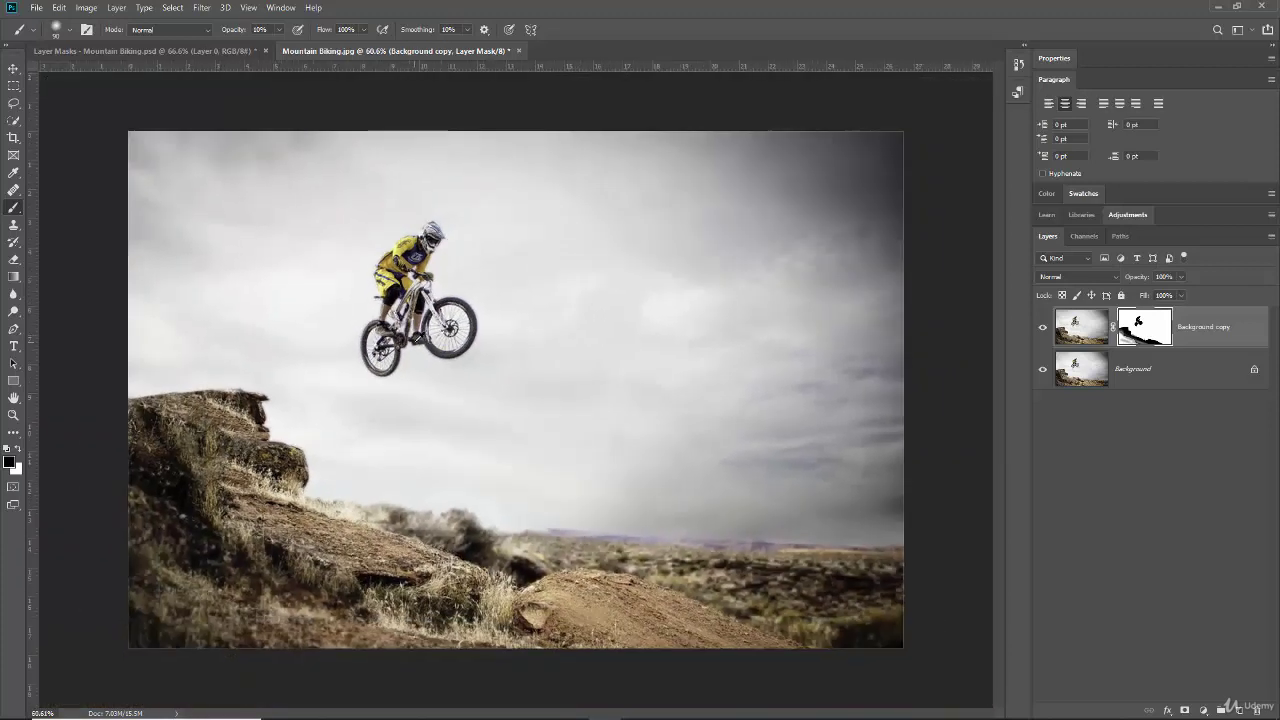
{"action": "left_click", "coordinate": [1082, 336]}
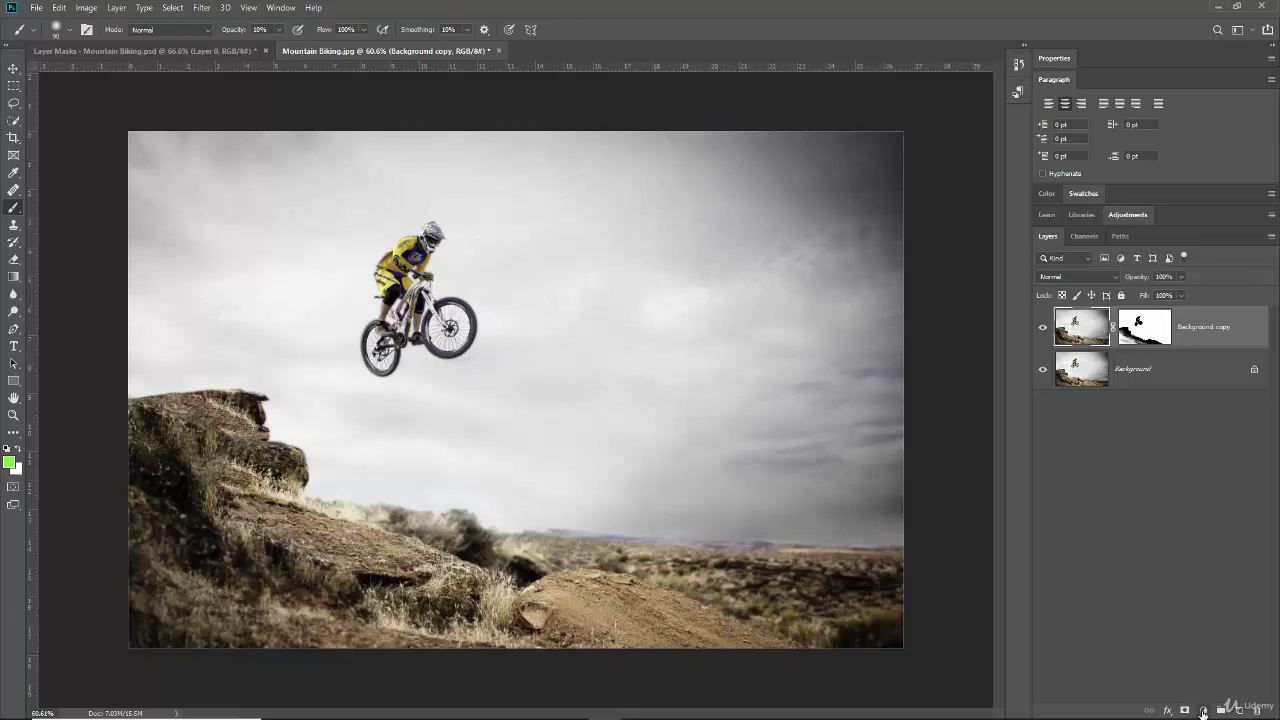
{"action": "left_click", "coordinate": [1125, 216]}
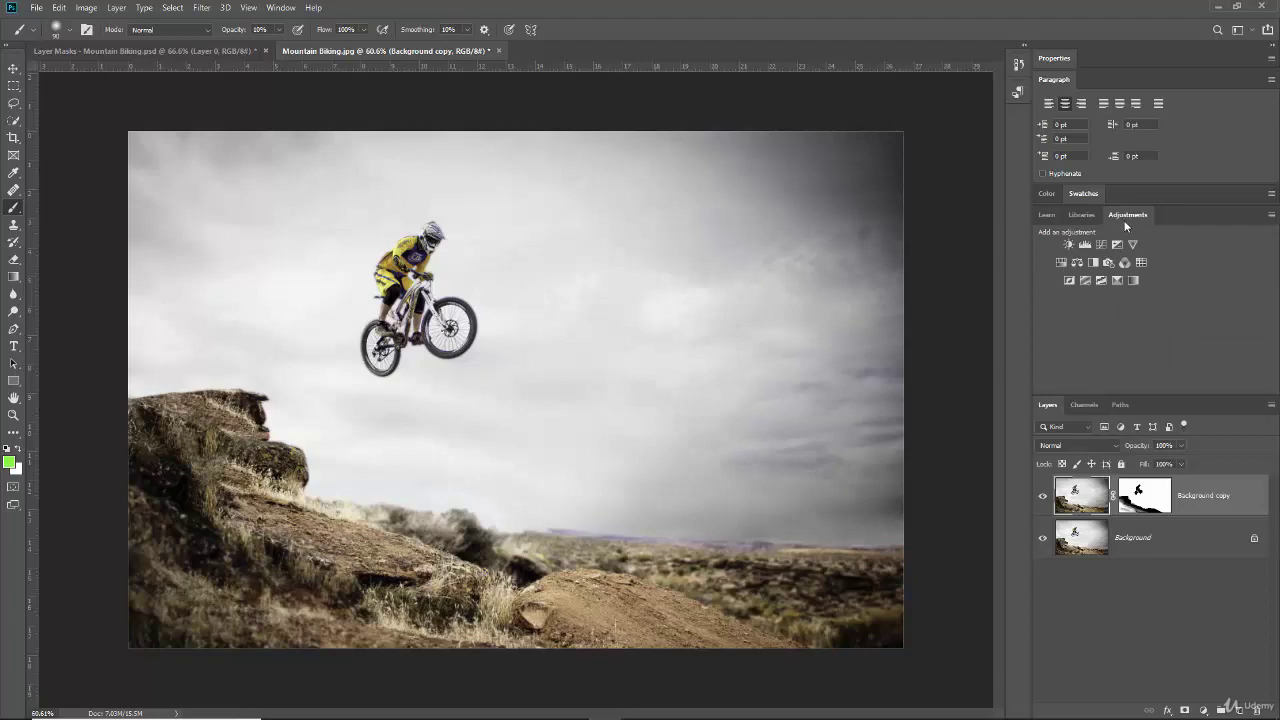
{"action": "left_click", "coordinate": [1093, 263]}
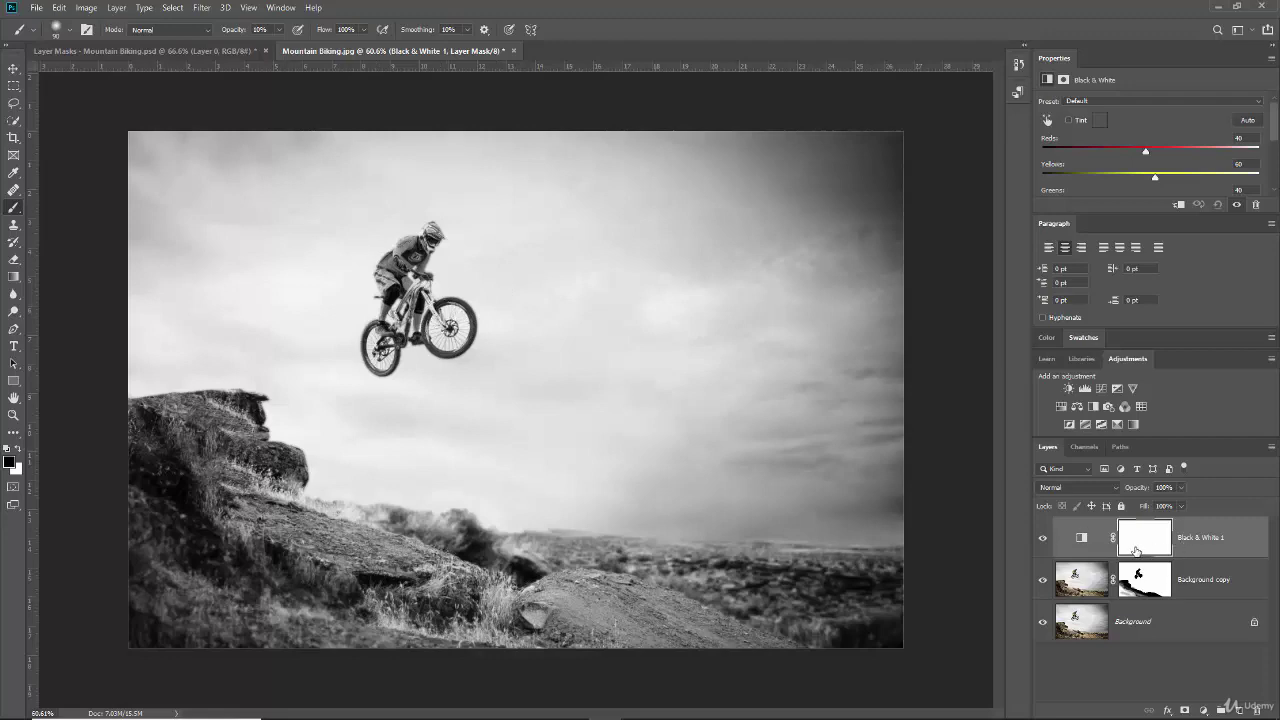
{"action": "left_click_drag", "start_coordinate": [1188, 532], "coordinate": [1257, 711]}
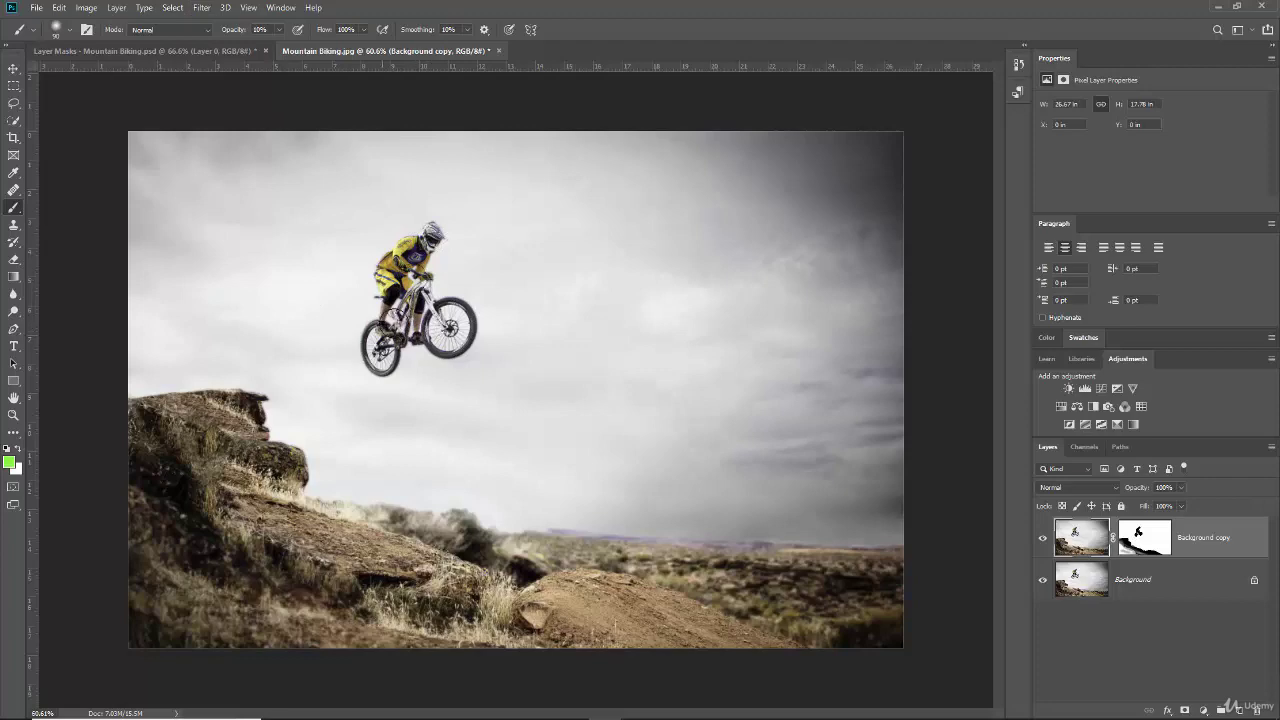
Load the saved Mountain Bike channel from Layer Masks - Mountain Biking.psd as a new selection
{"action": "left_click", "coordinate": [173, 8]}
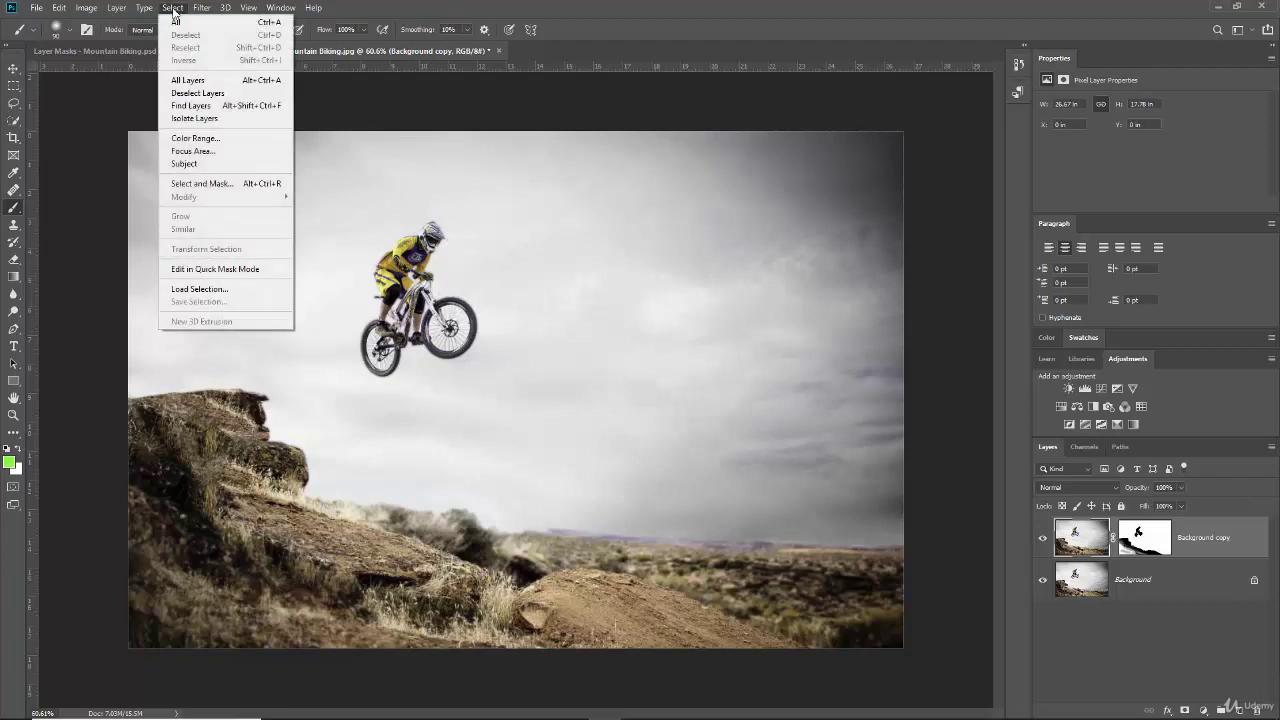
{"action": "left_click", "coordinate": [214, 290]}
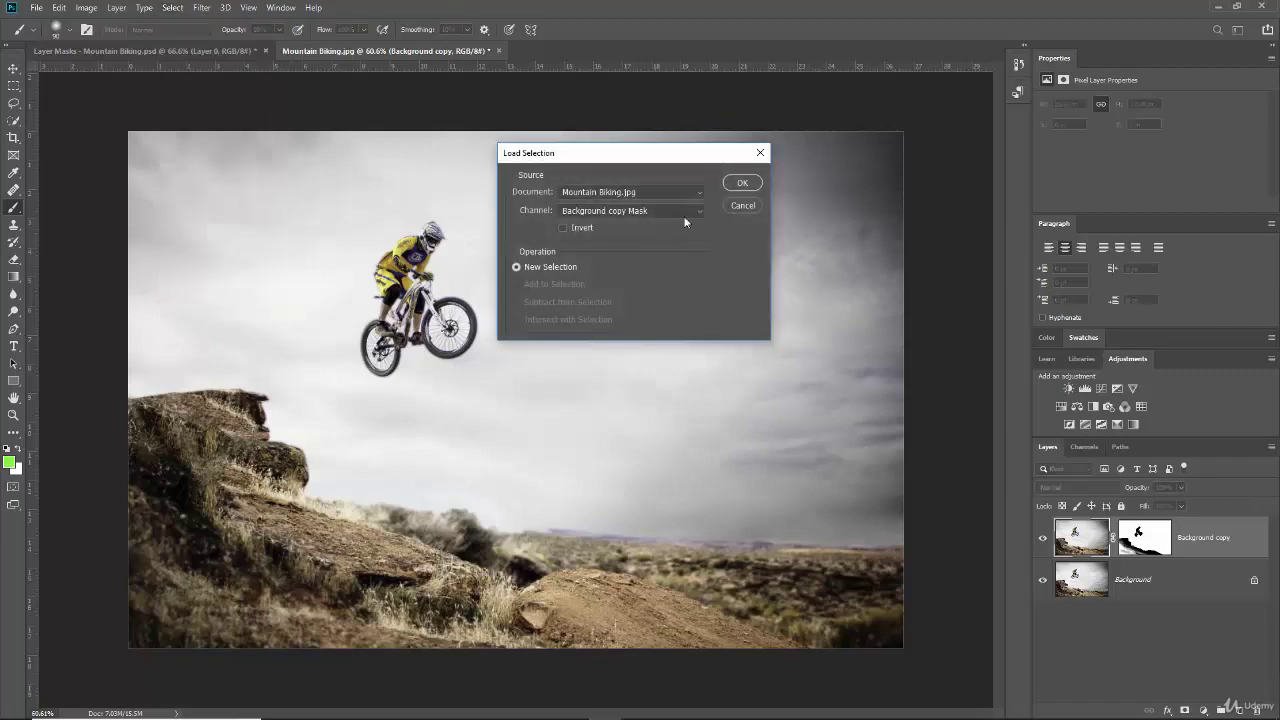
{"action": "left_click", "coordinate": [699, 210]}
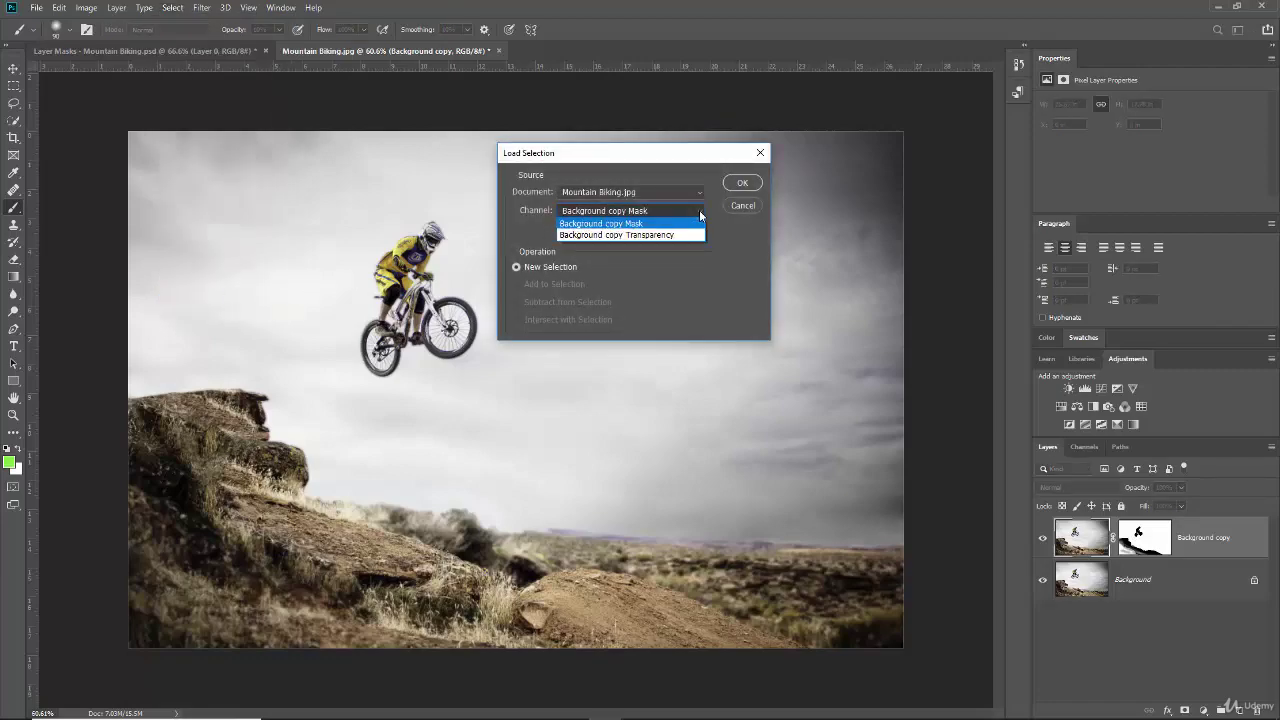
{"action": "left_click", "coordinate": [701, 193]}
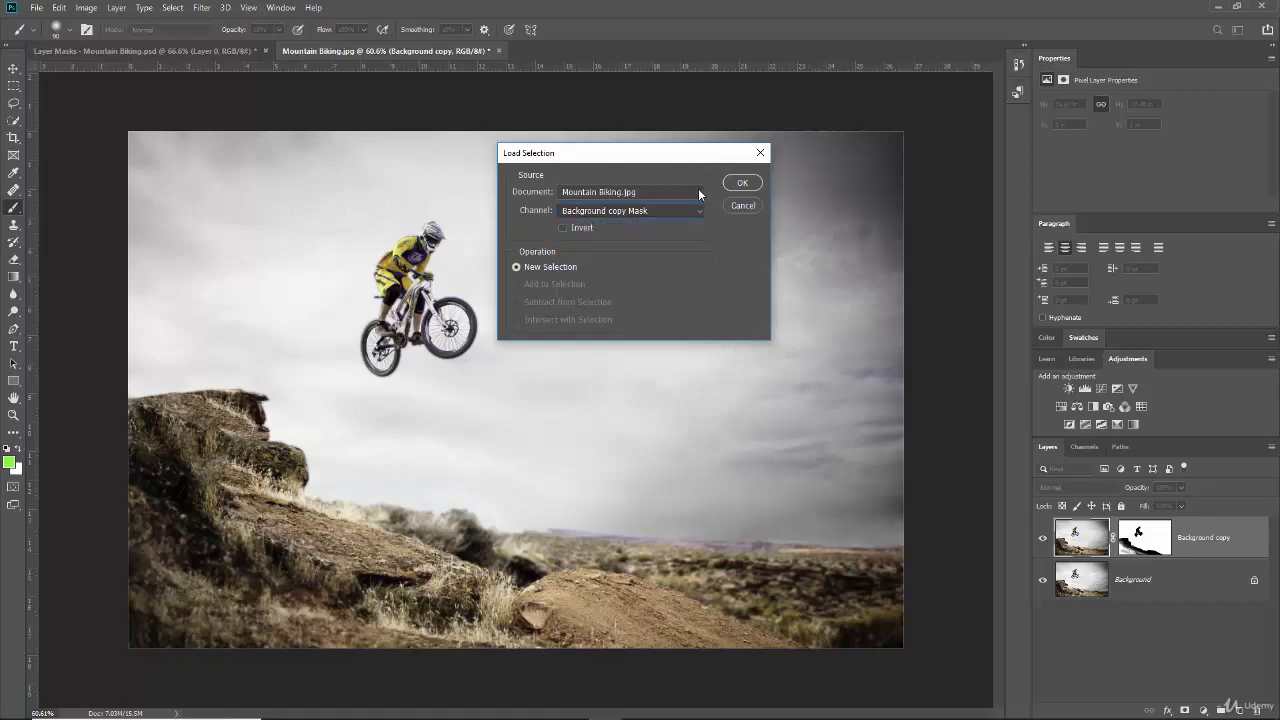
{"action": "left_click", "coordinate": [701, 192]}
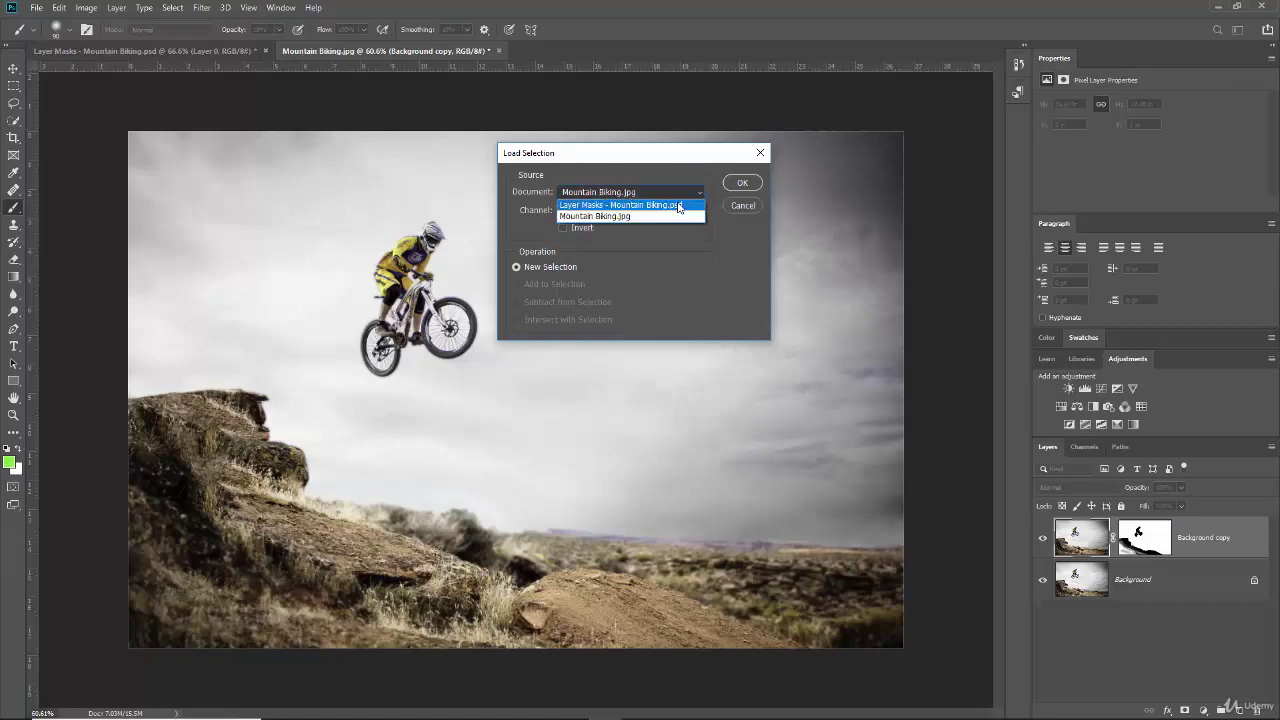
{"action": "left_click", "coordinate": [679, 206]}
{"action": "left_click", "coordinate": [699, 211]}
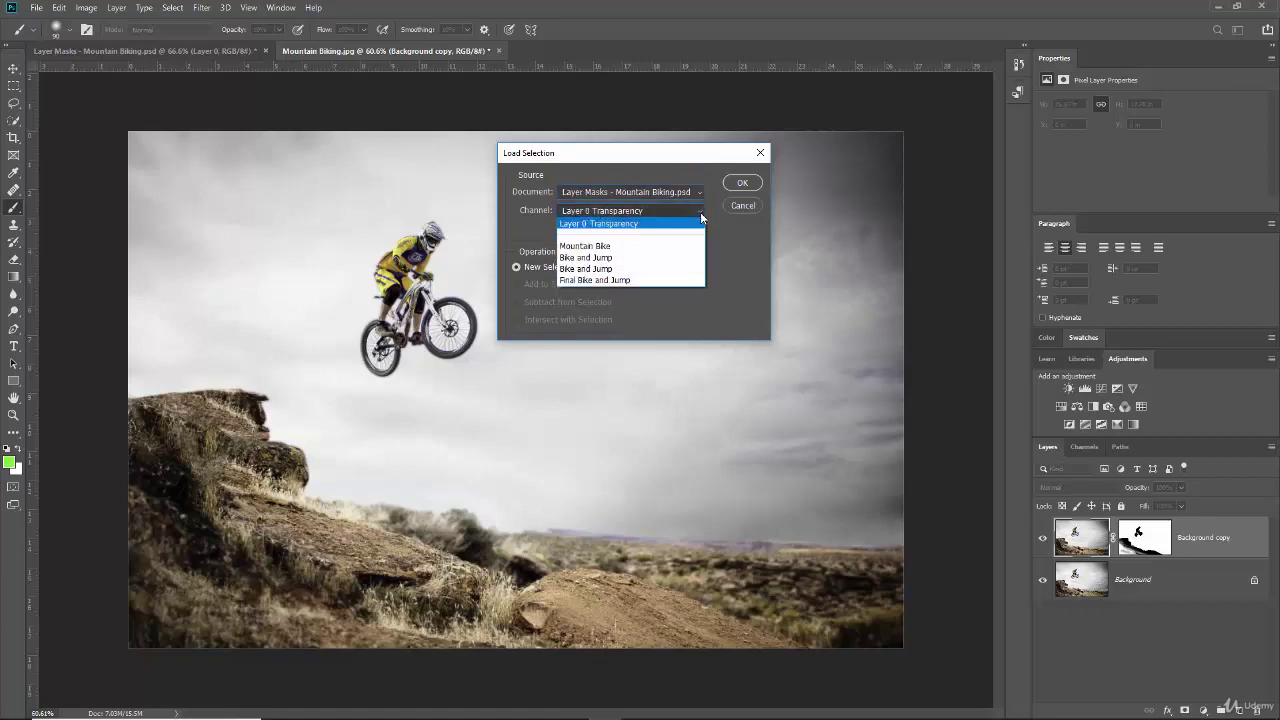
{"action": "left_click", "coordinate": [603, 246]}
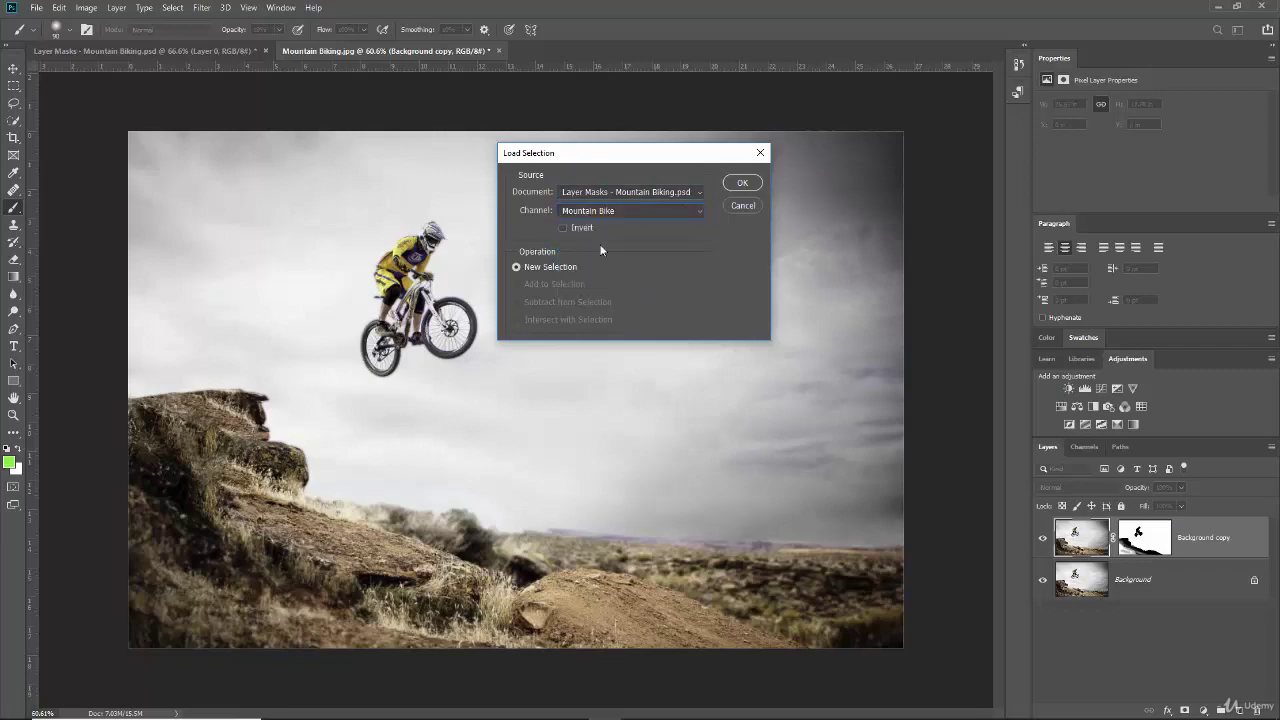
{"action": "left_click", "coordinate": [742, 183]}
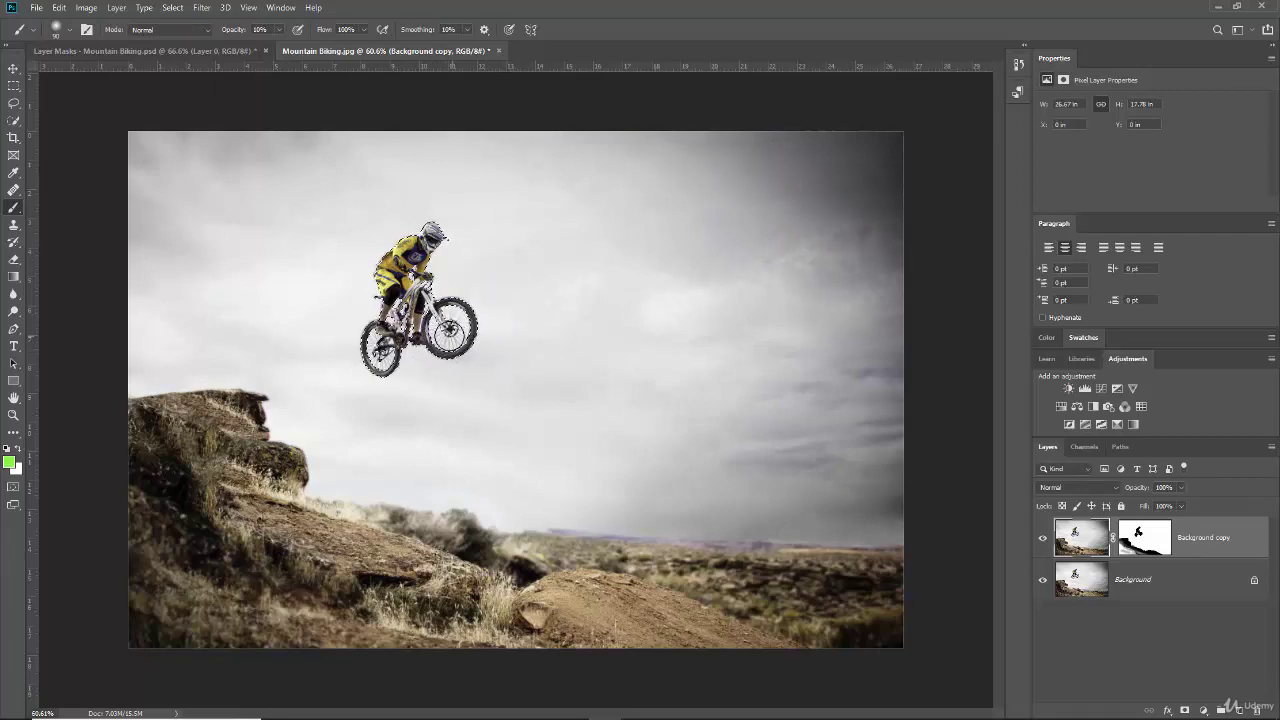
Add a Black & White adjustment layer masked by the rider selection and invert its mask
{"action": "scroll", "coordinate": [473, 364], "scroll_direction": "up", "scroll_amount": 3}
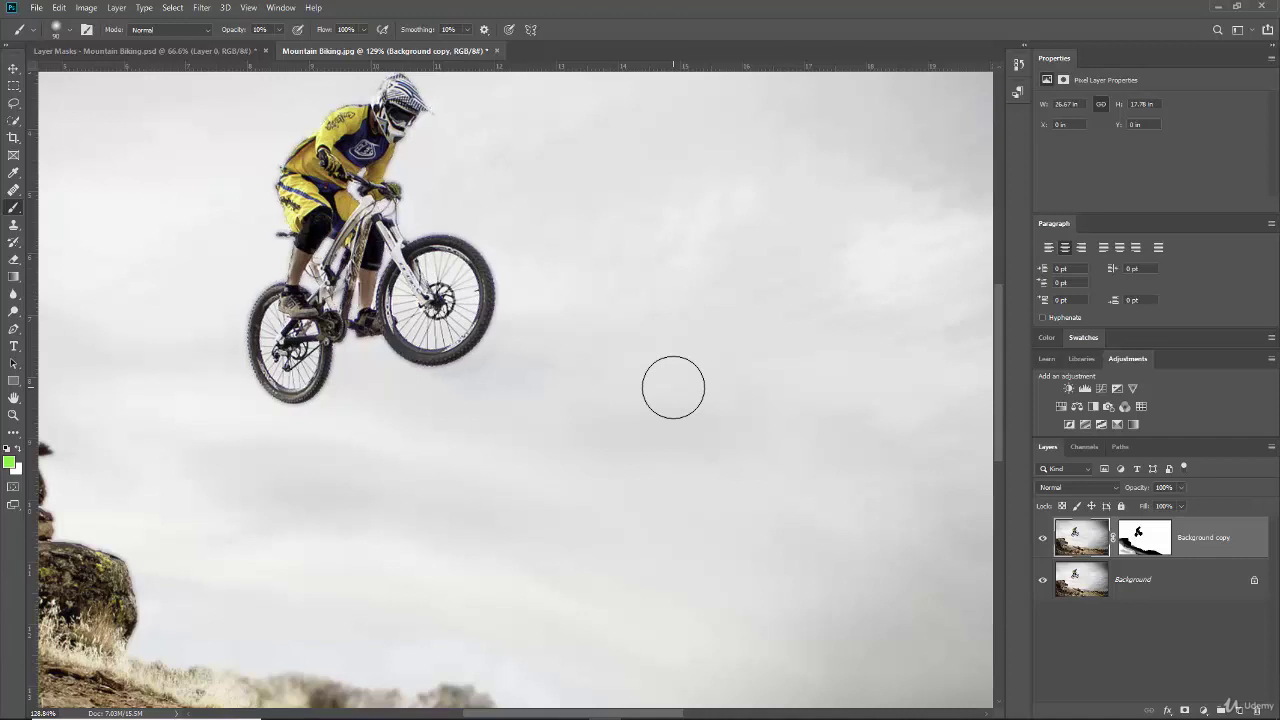
{"action": "key", "text": "ctrl+0"}
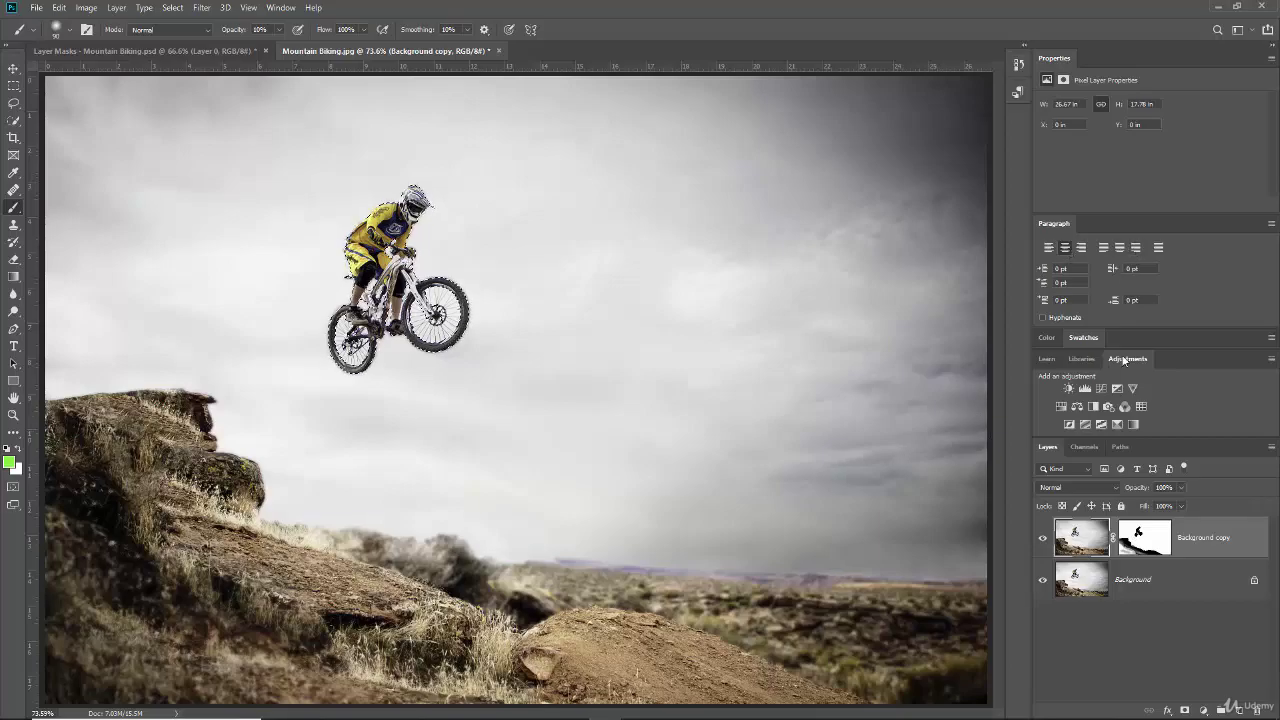
{"action": "left_click", "coordinate": [1093, 407]}
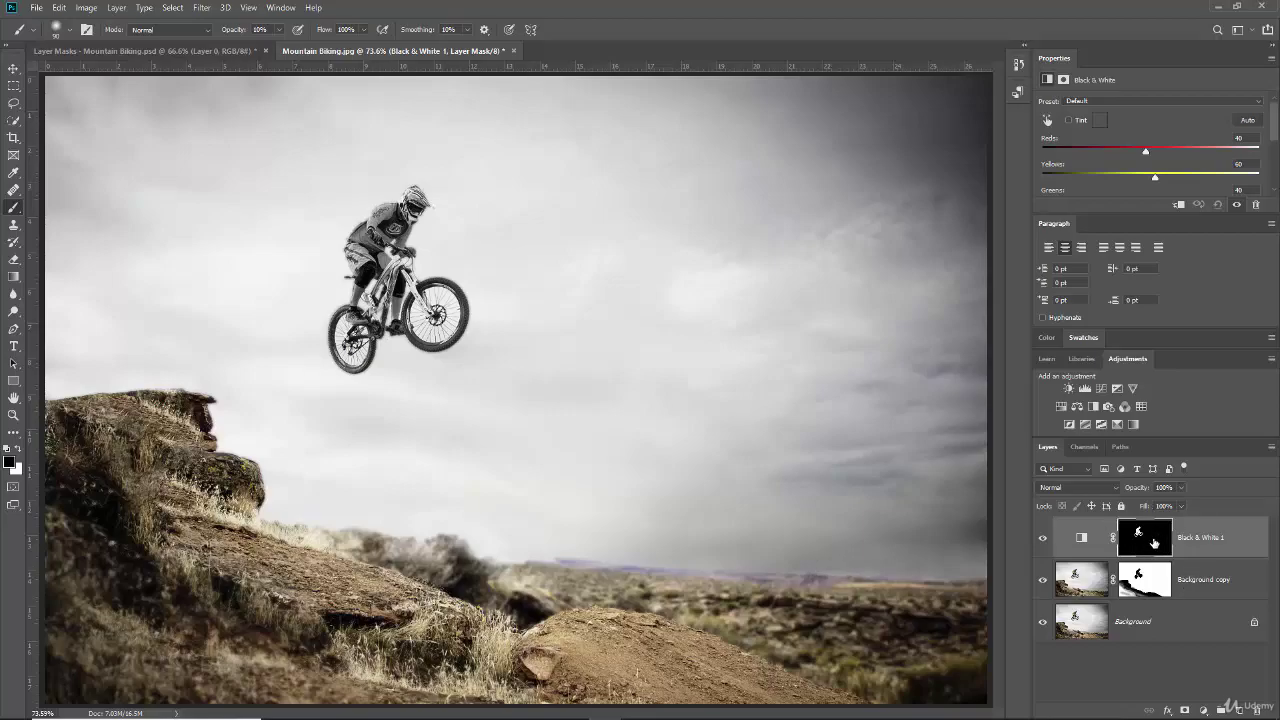
{"action": "left_click", "coordinate": [1153, 542]}
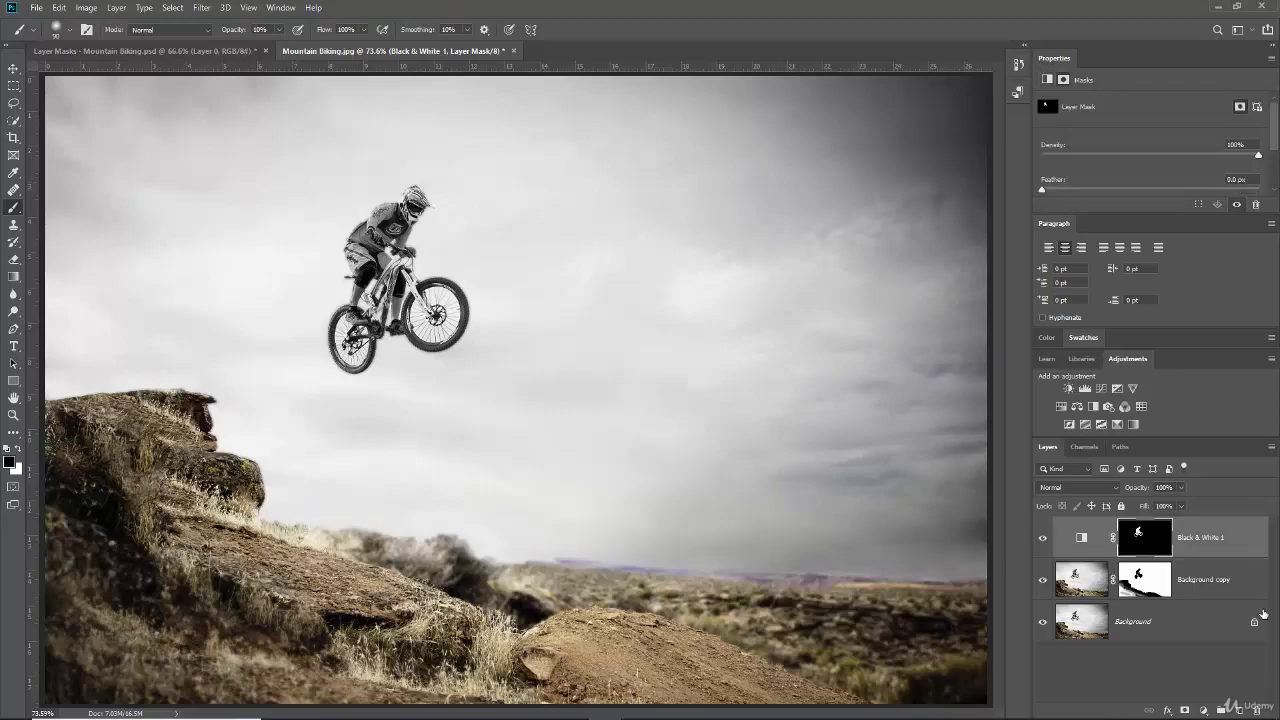
{"action": "key", "text": "ctrl+i"}
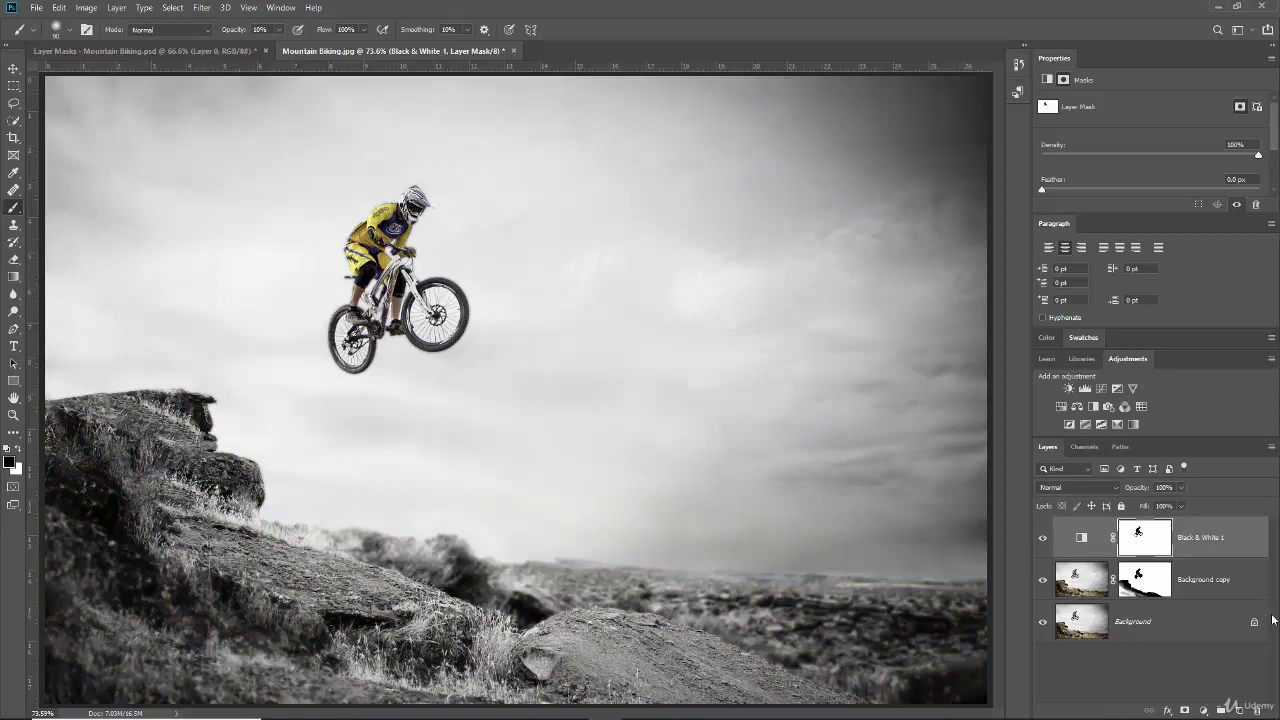